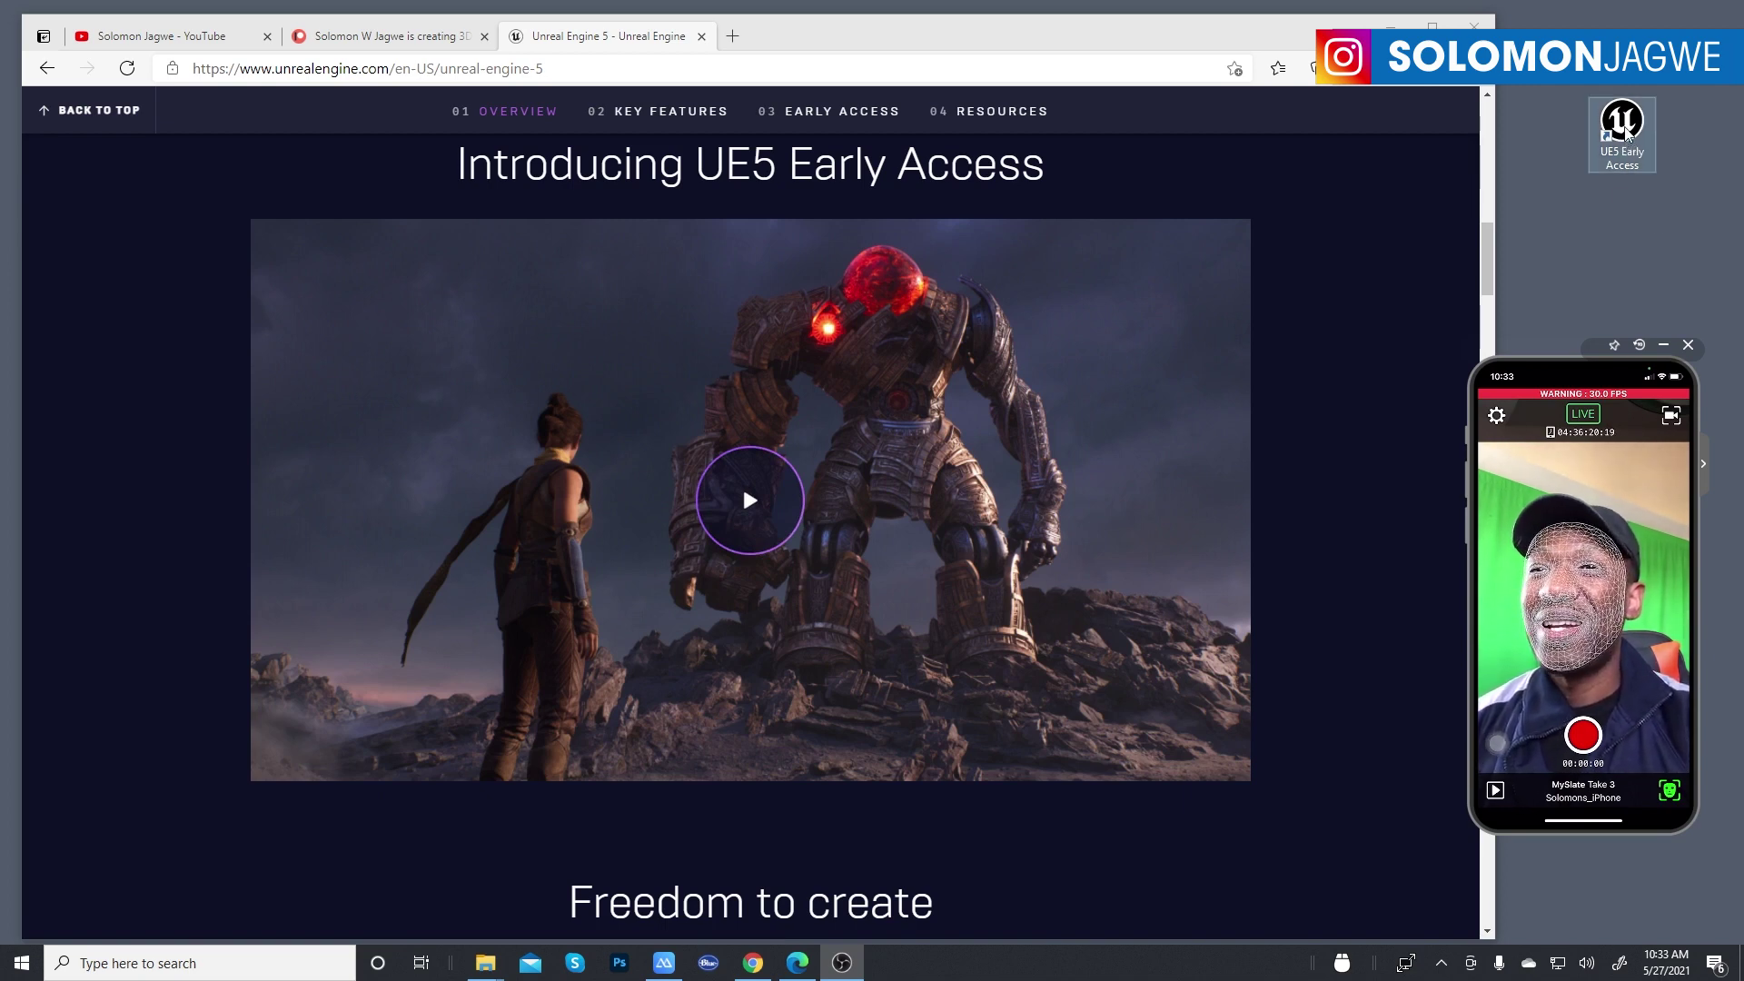
Launch UE5 Early Access and open the Film_A project from the UE5\Film_A folder on drive H
double_click(1627, 136)
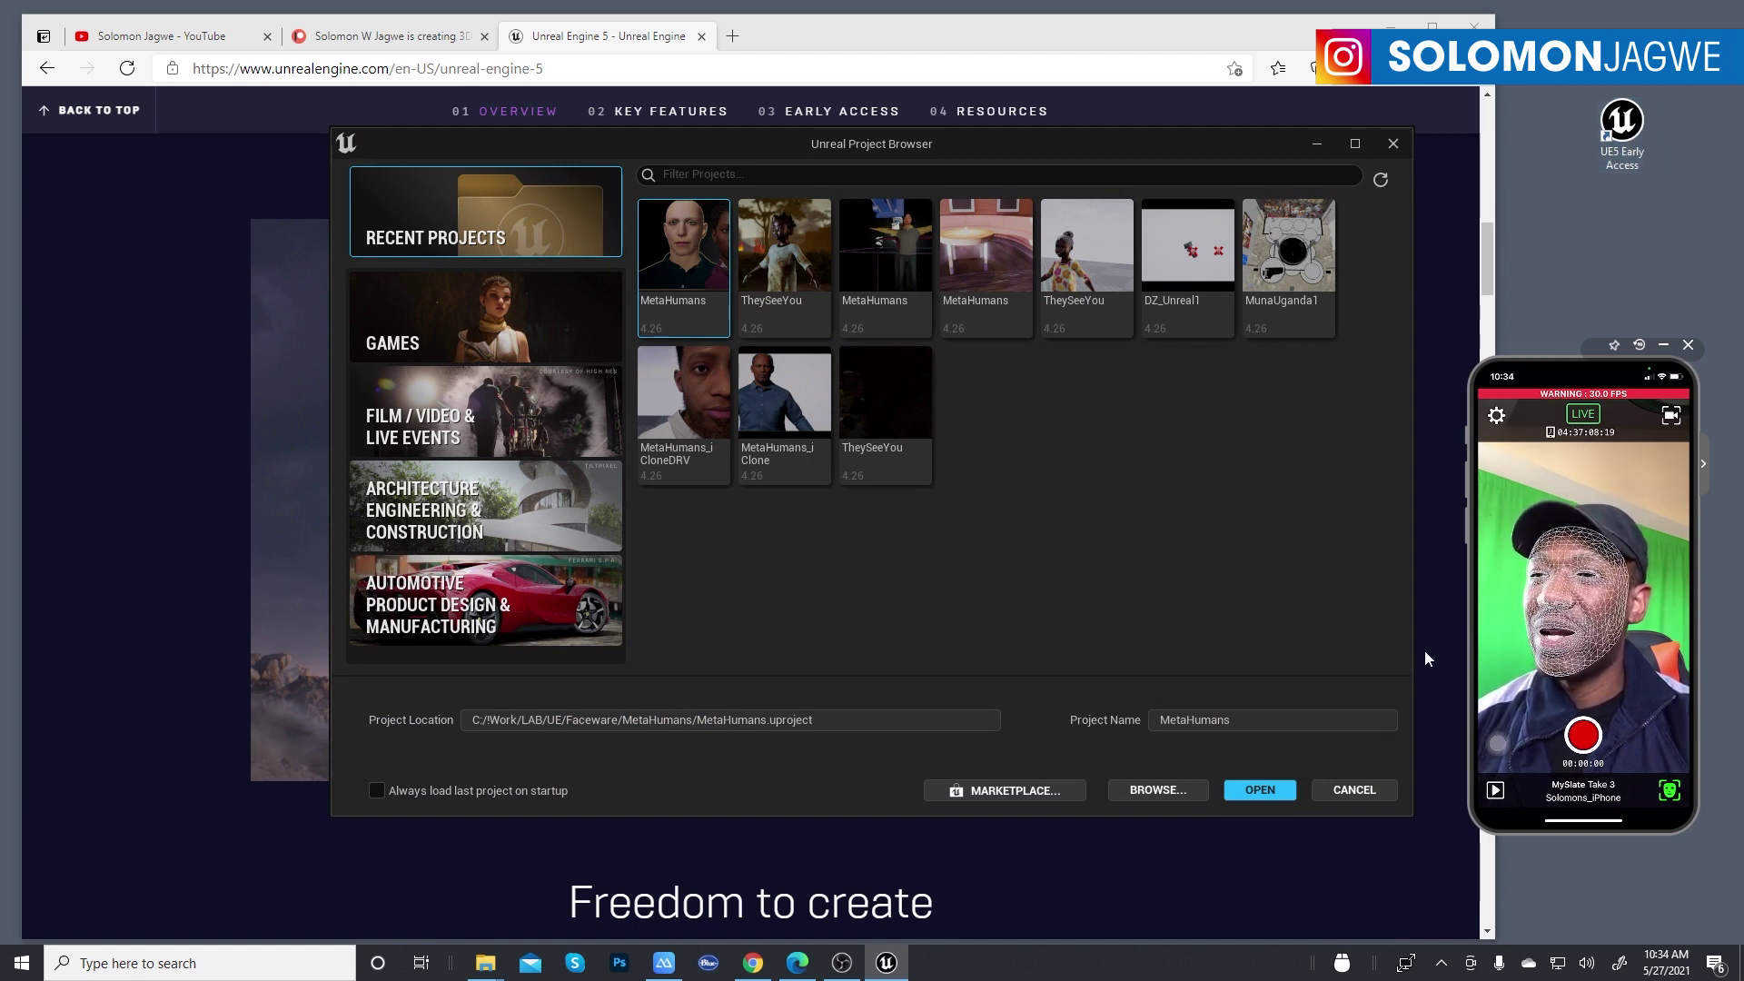
left_click(1273, 792)
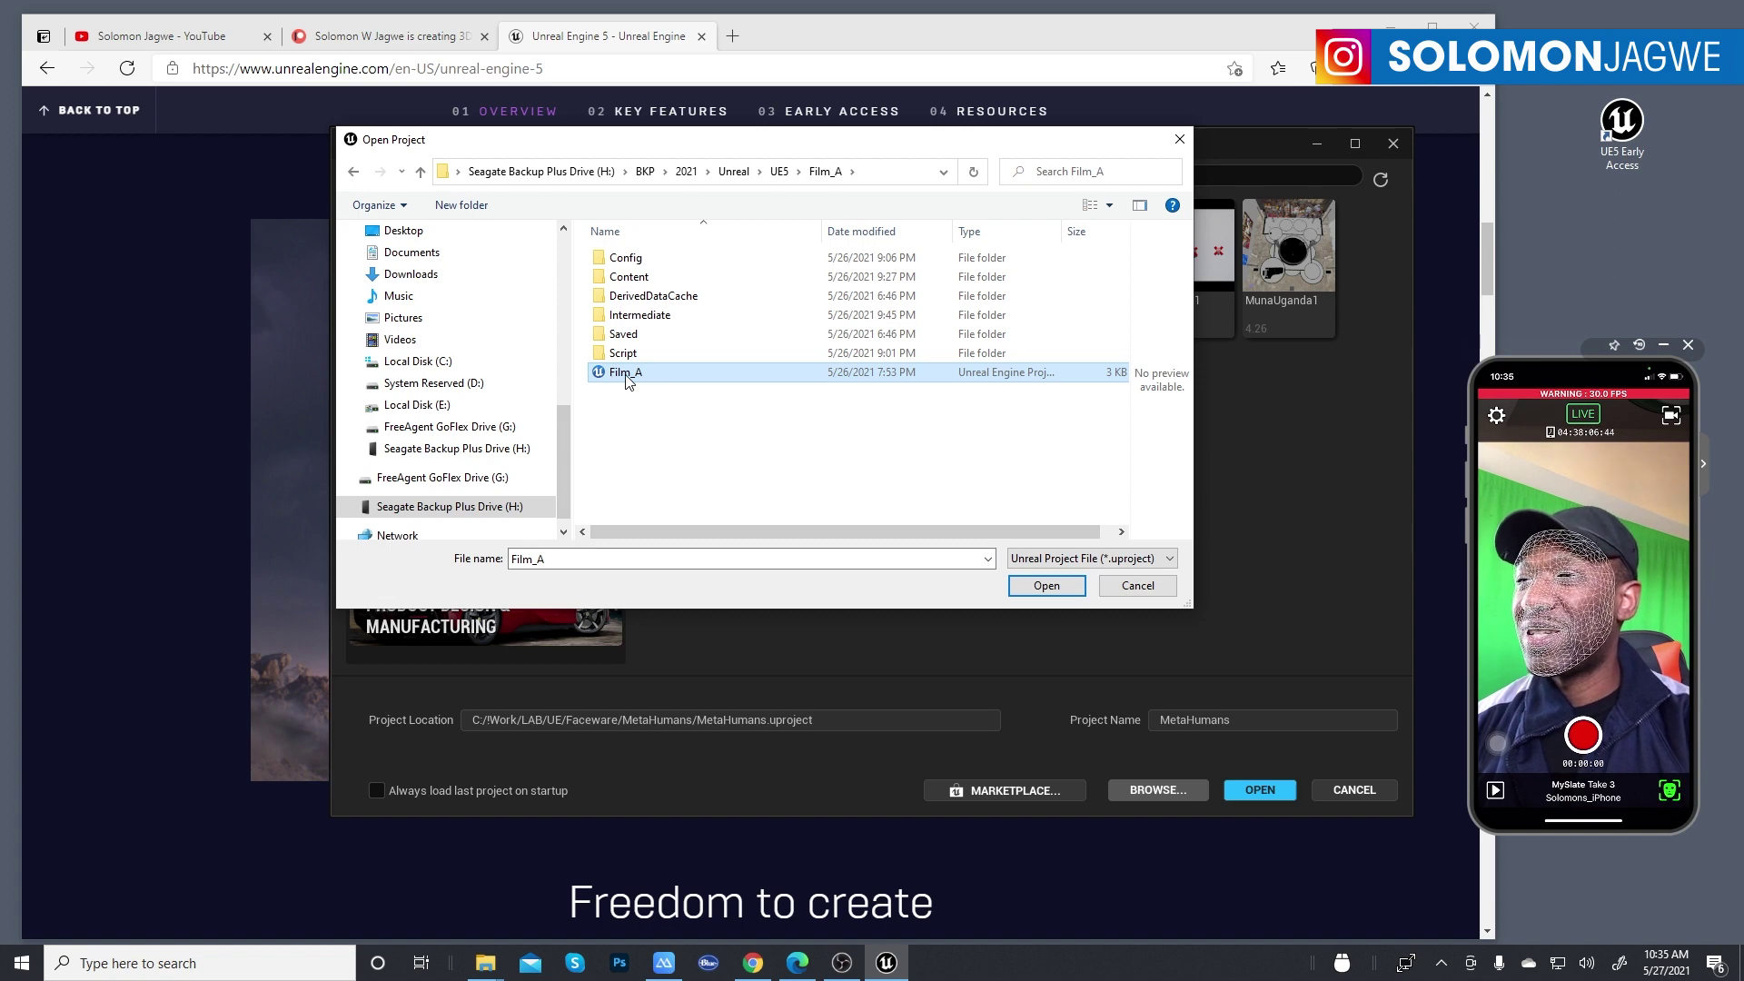
left_click(1047, 587)
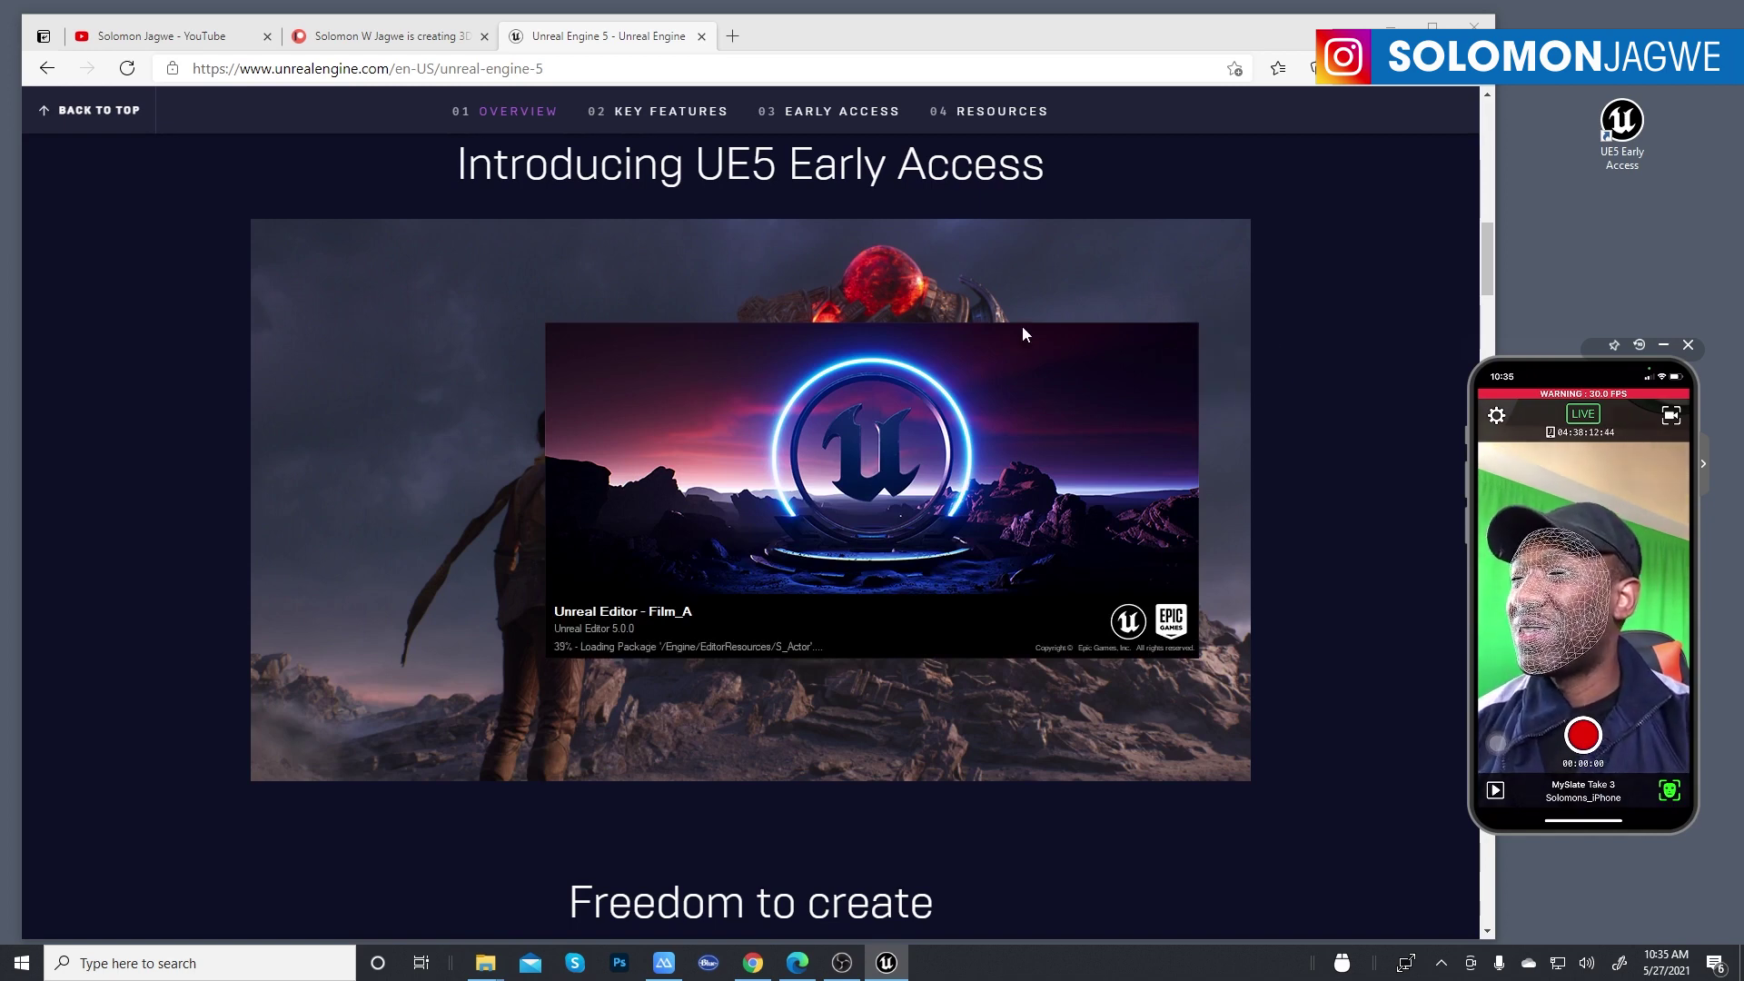
Look over the creator's YouTube channel, the Patreon page and the Unreal Engine 5 page in the browser, and return to the Unreal editor
left_click(195, 41)
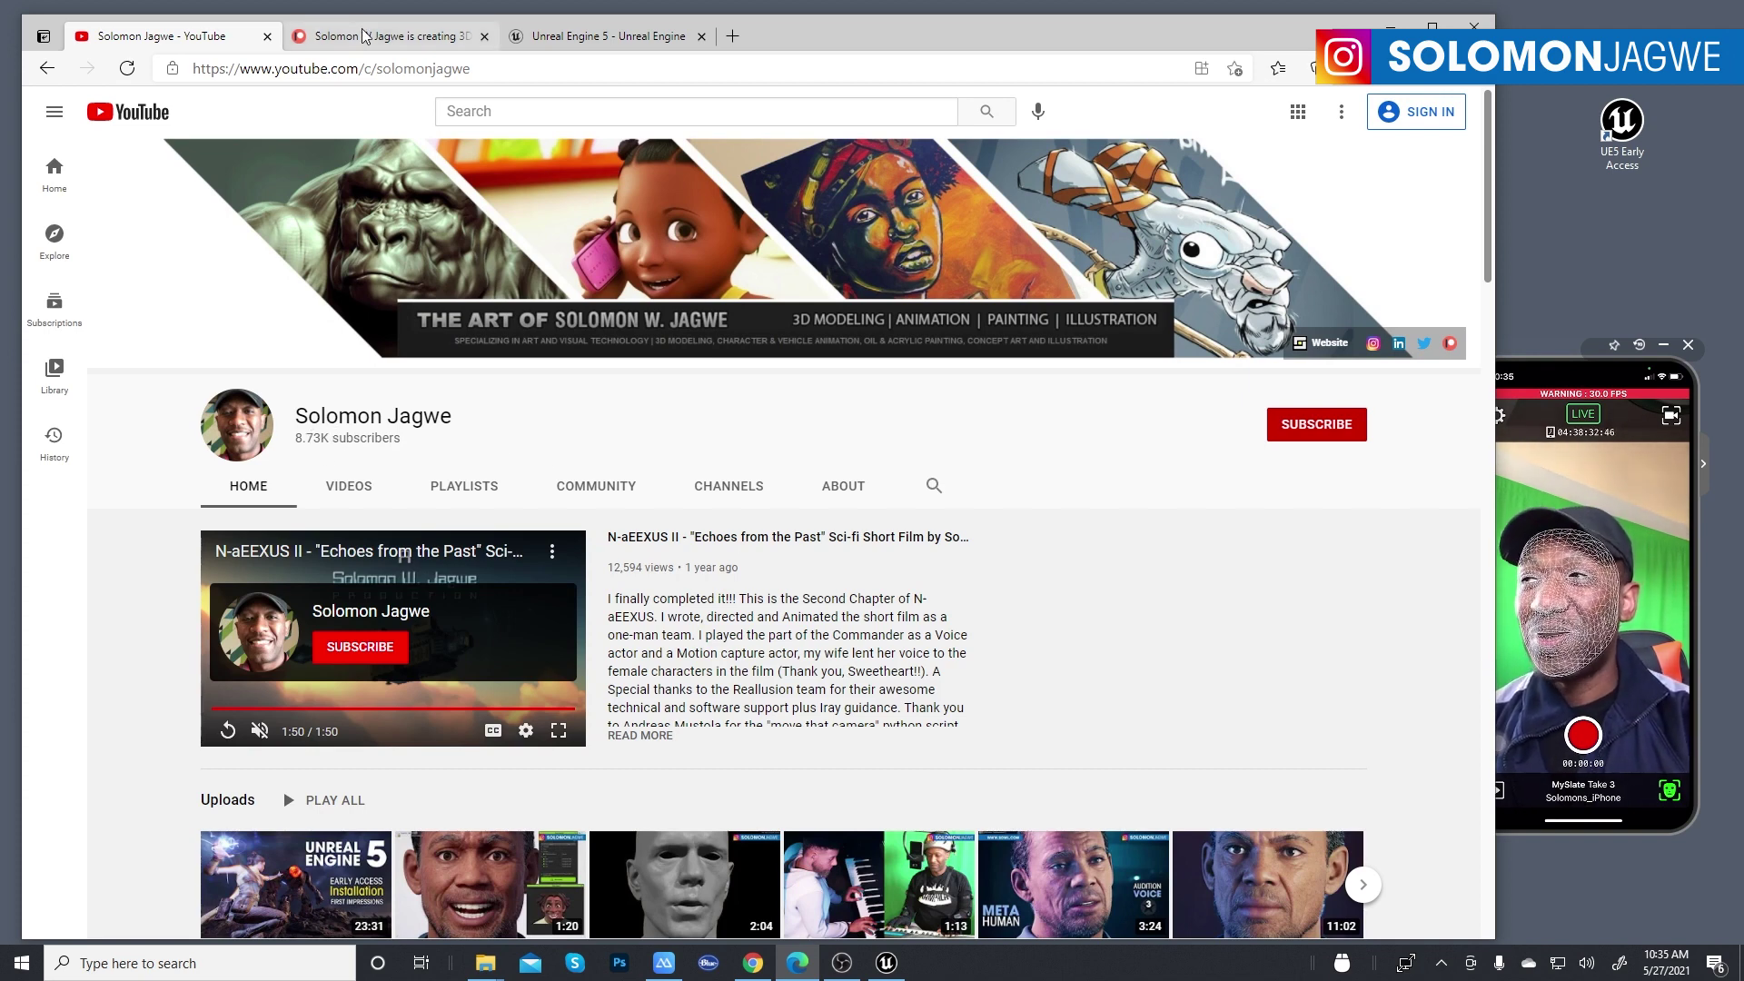
left_click(386, 37)
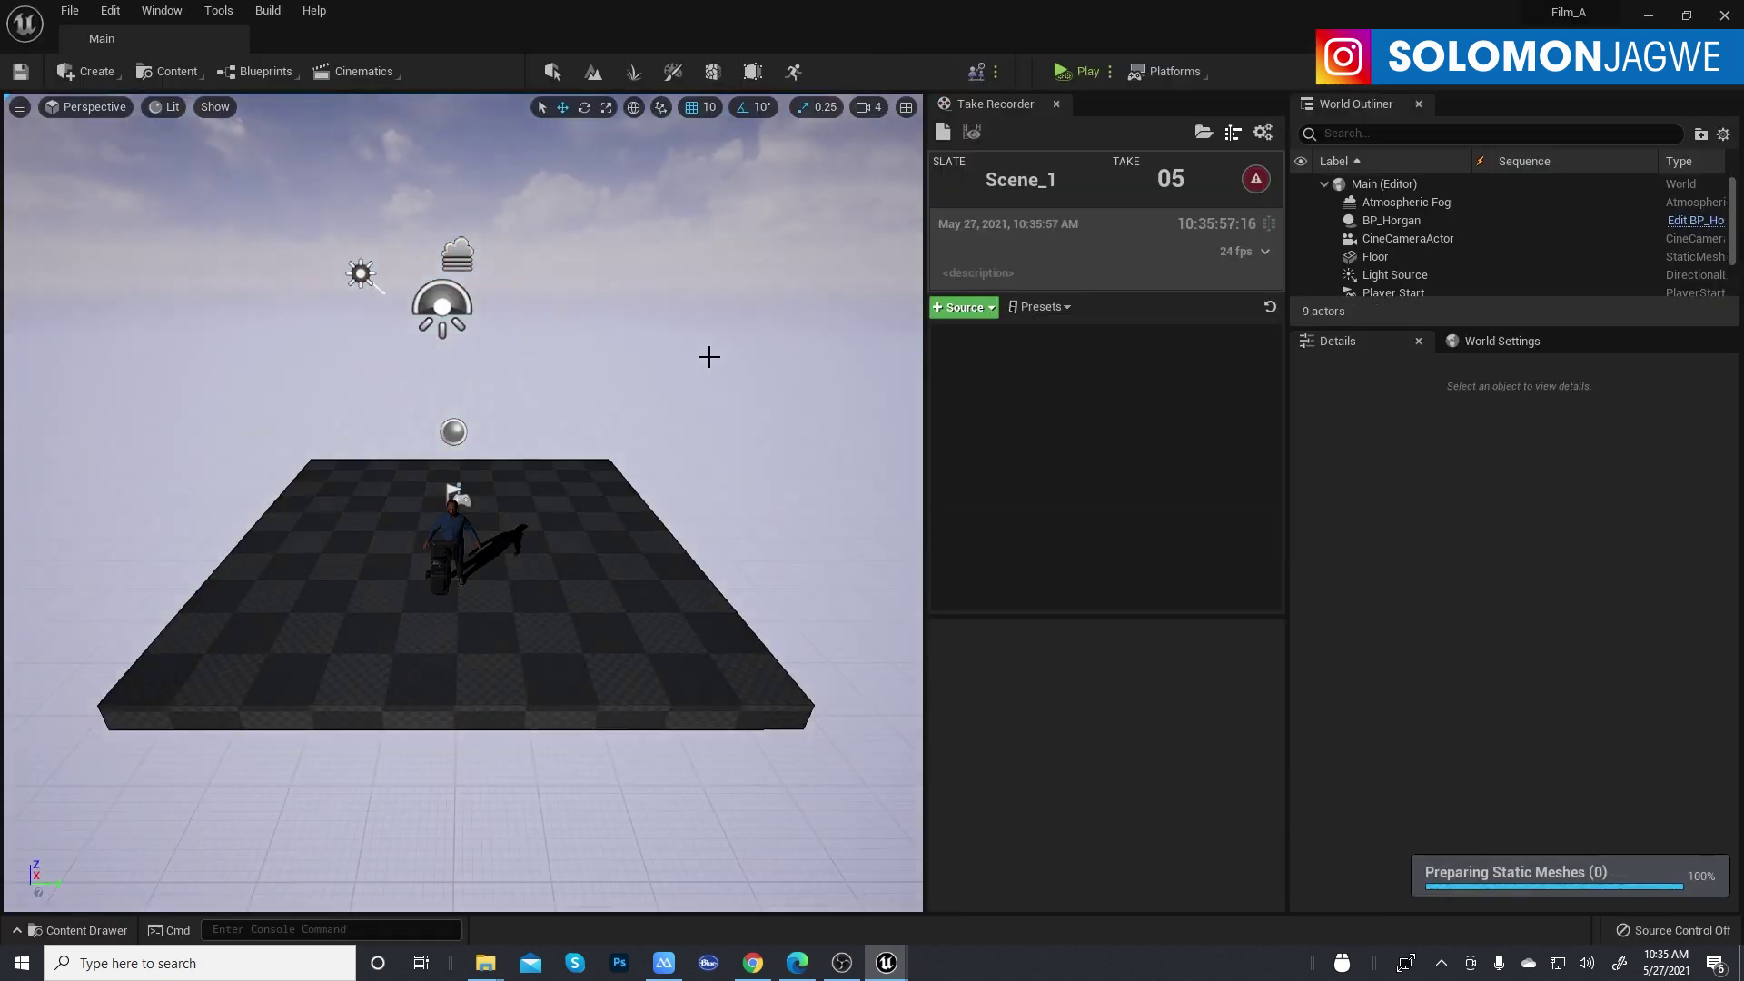
left_click(795, 963)
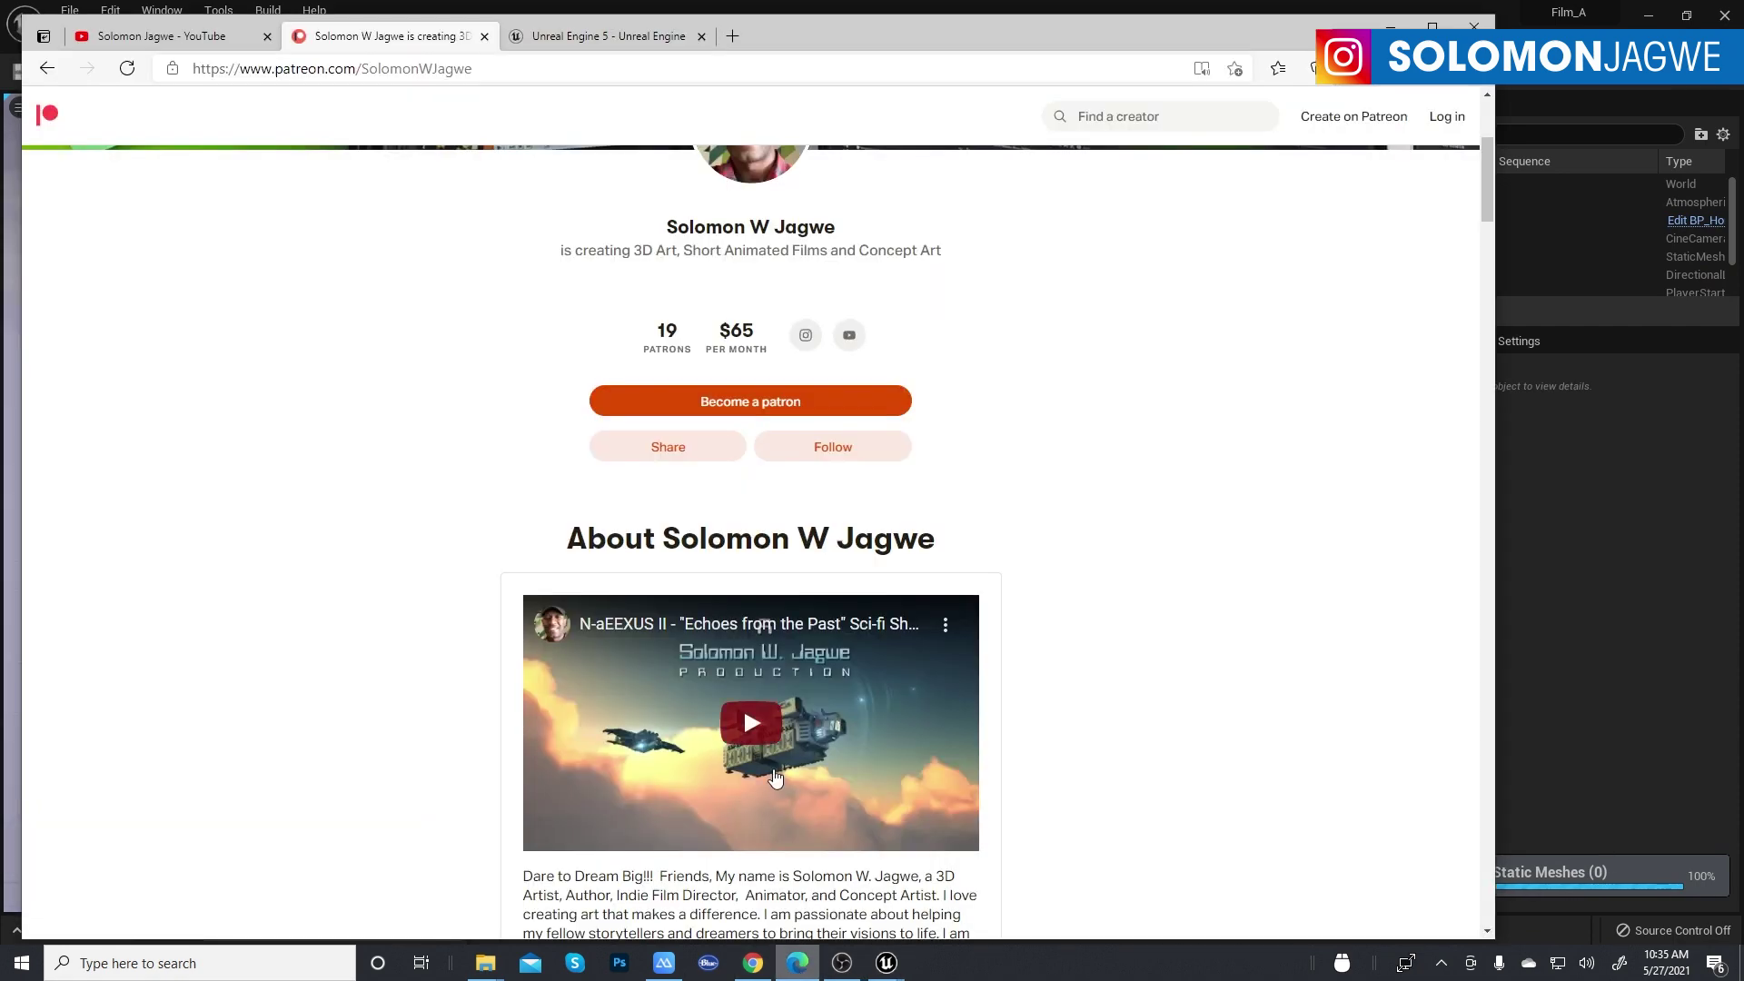
left_click(182, 36)
left_click(316, 44)
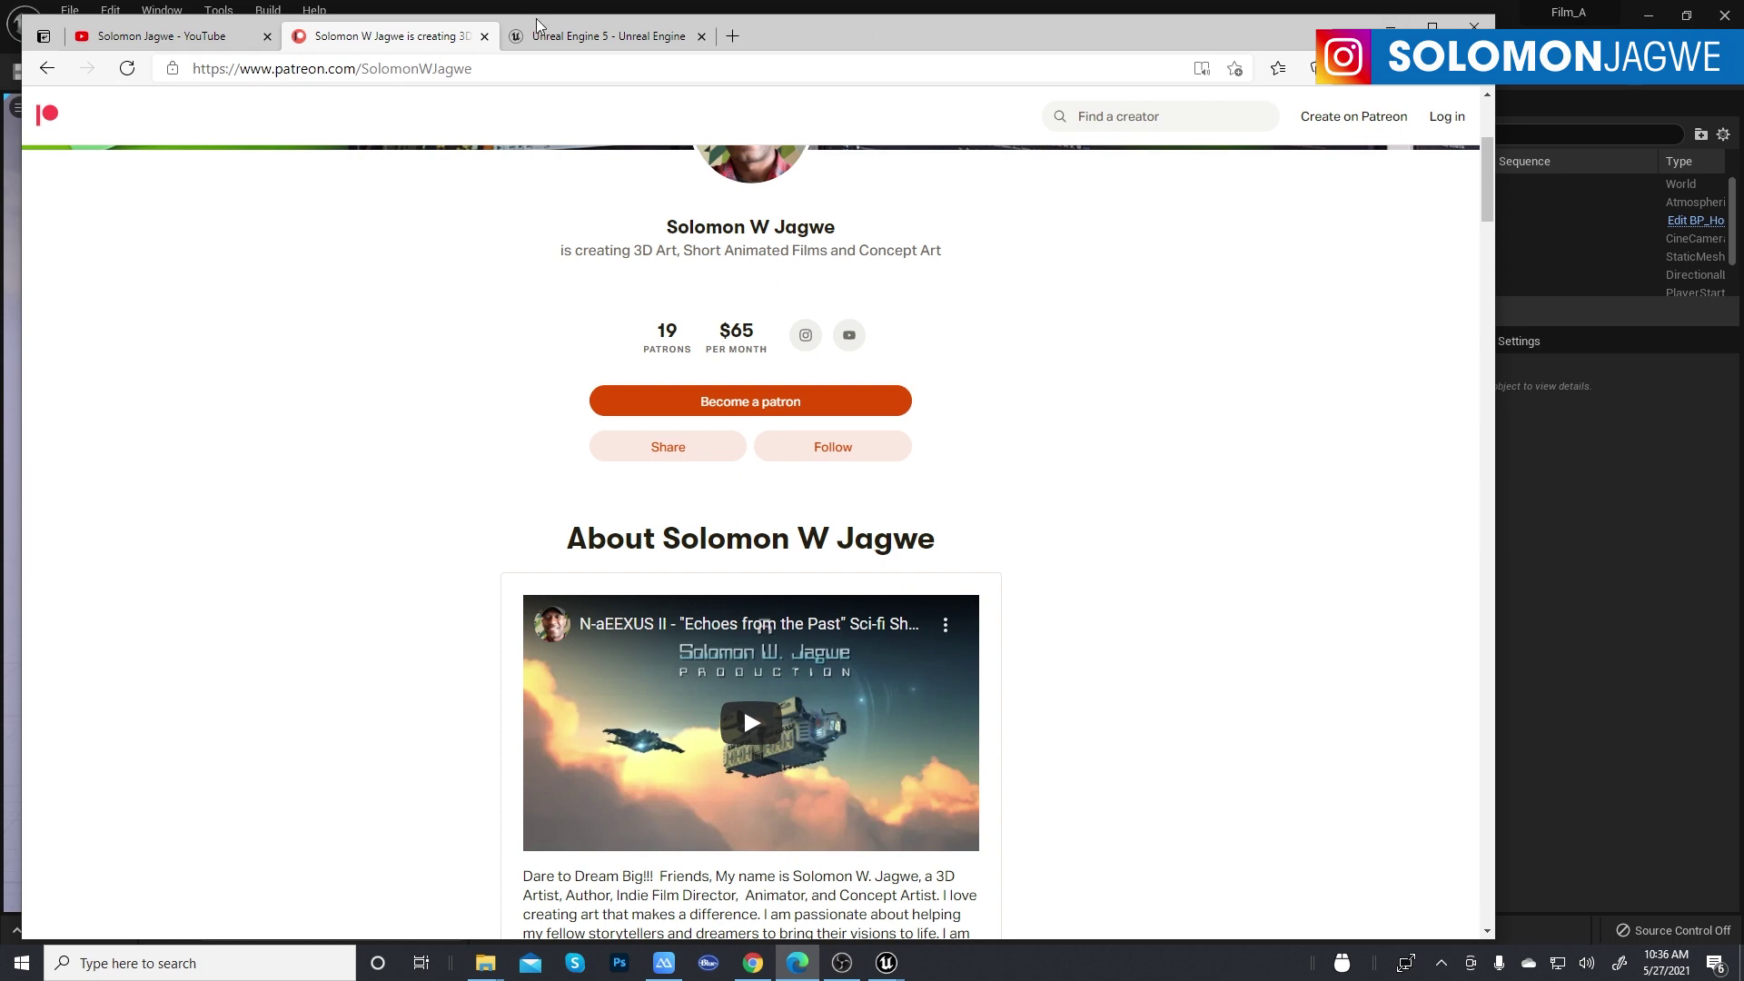
left_click(609, 36)
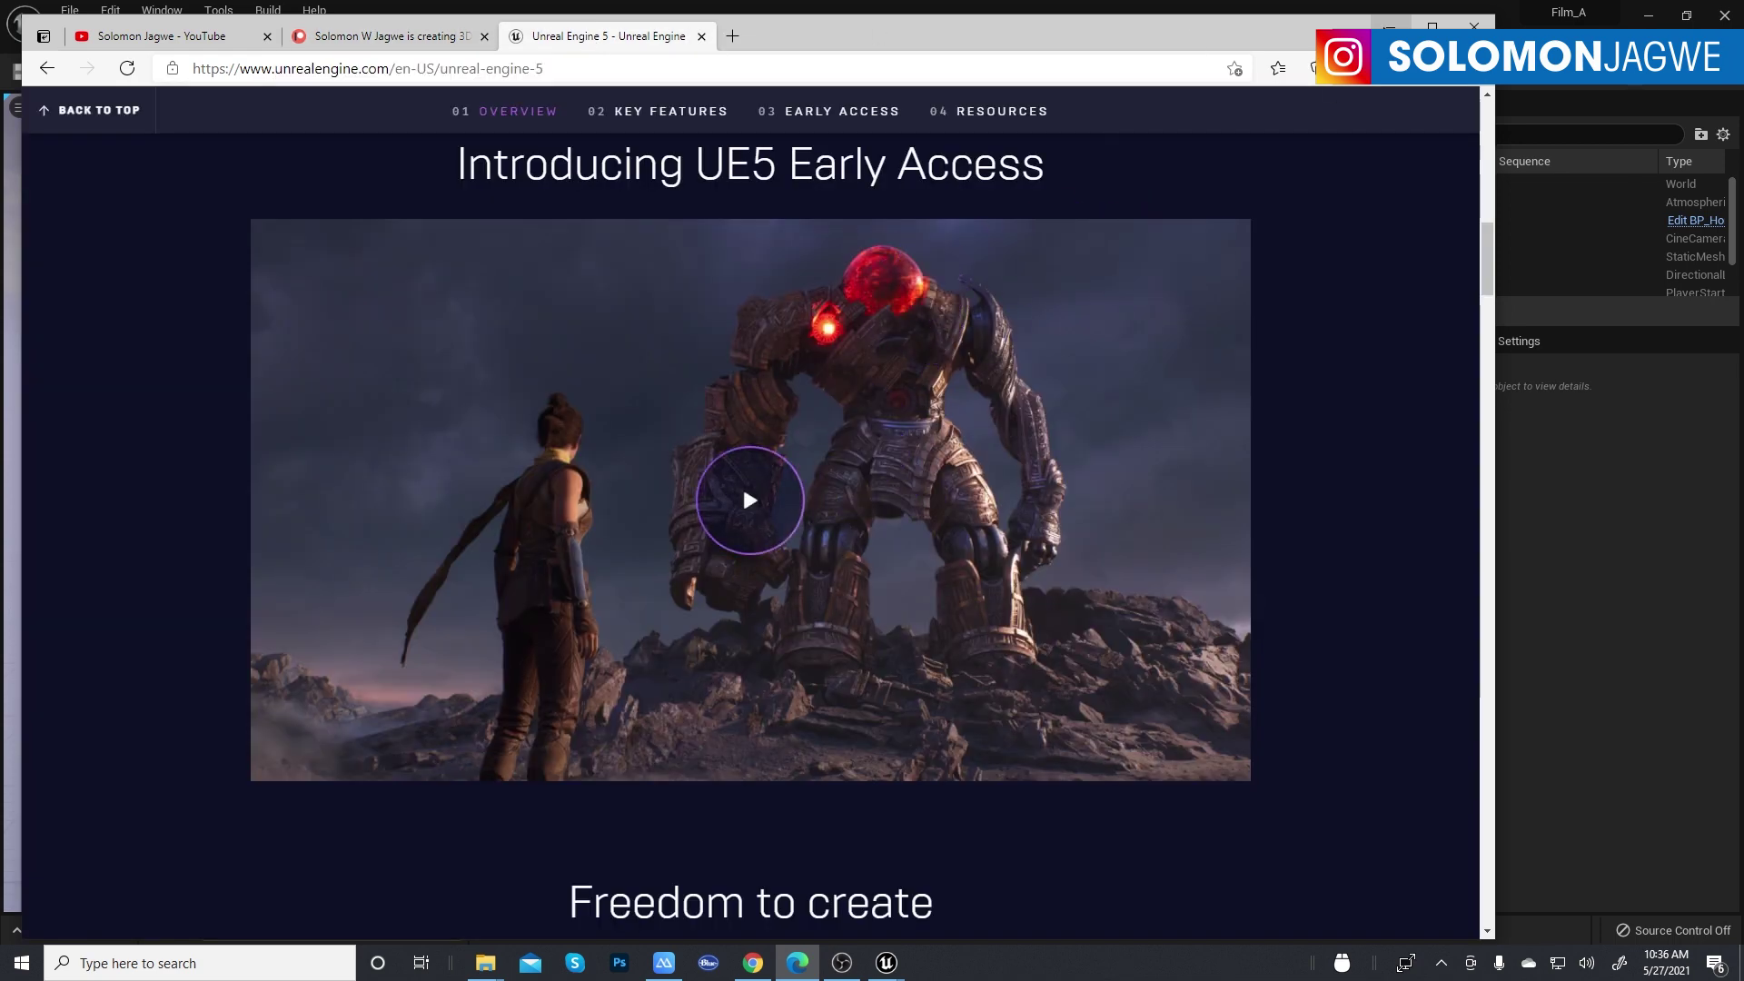
key("super+Down")
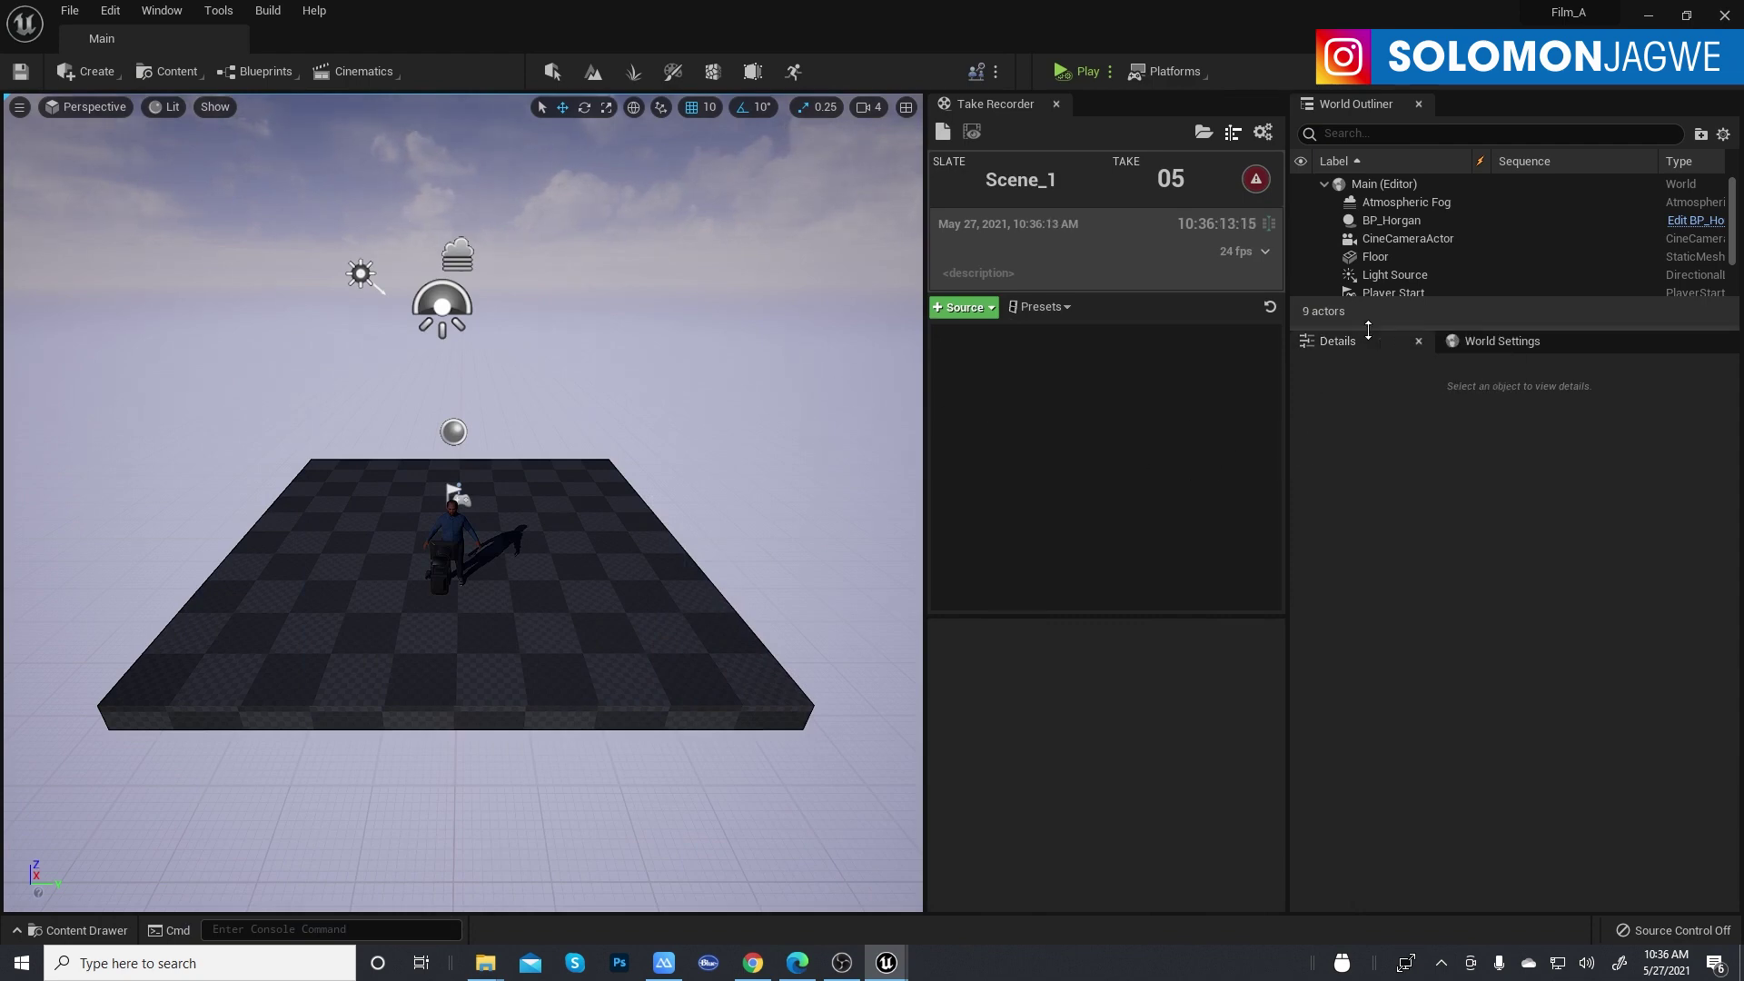
Enlarge the World Outliner and examine the MetaHuman character's face up close in the viewport
left_click_drag(1368, 331, 1356, 523)
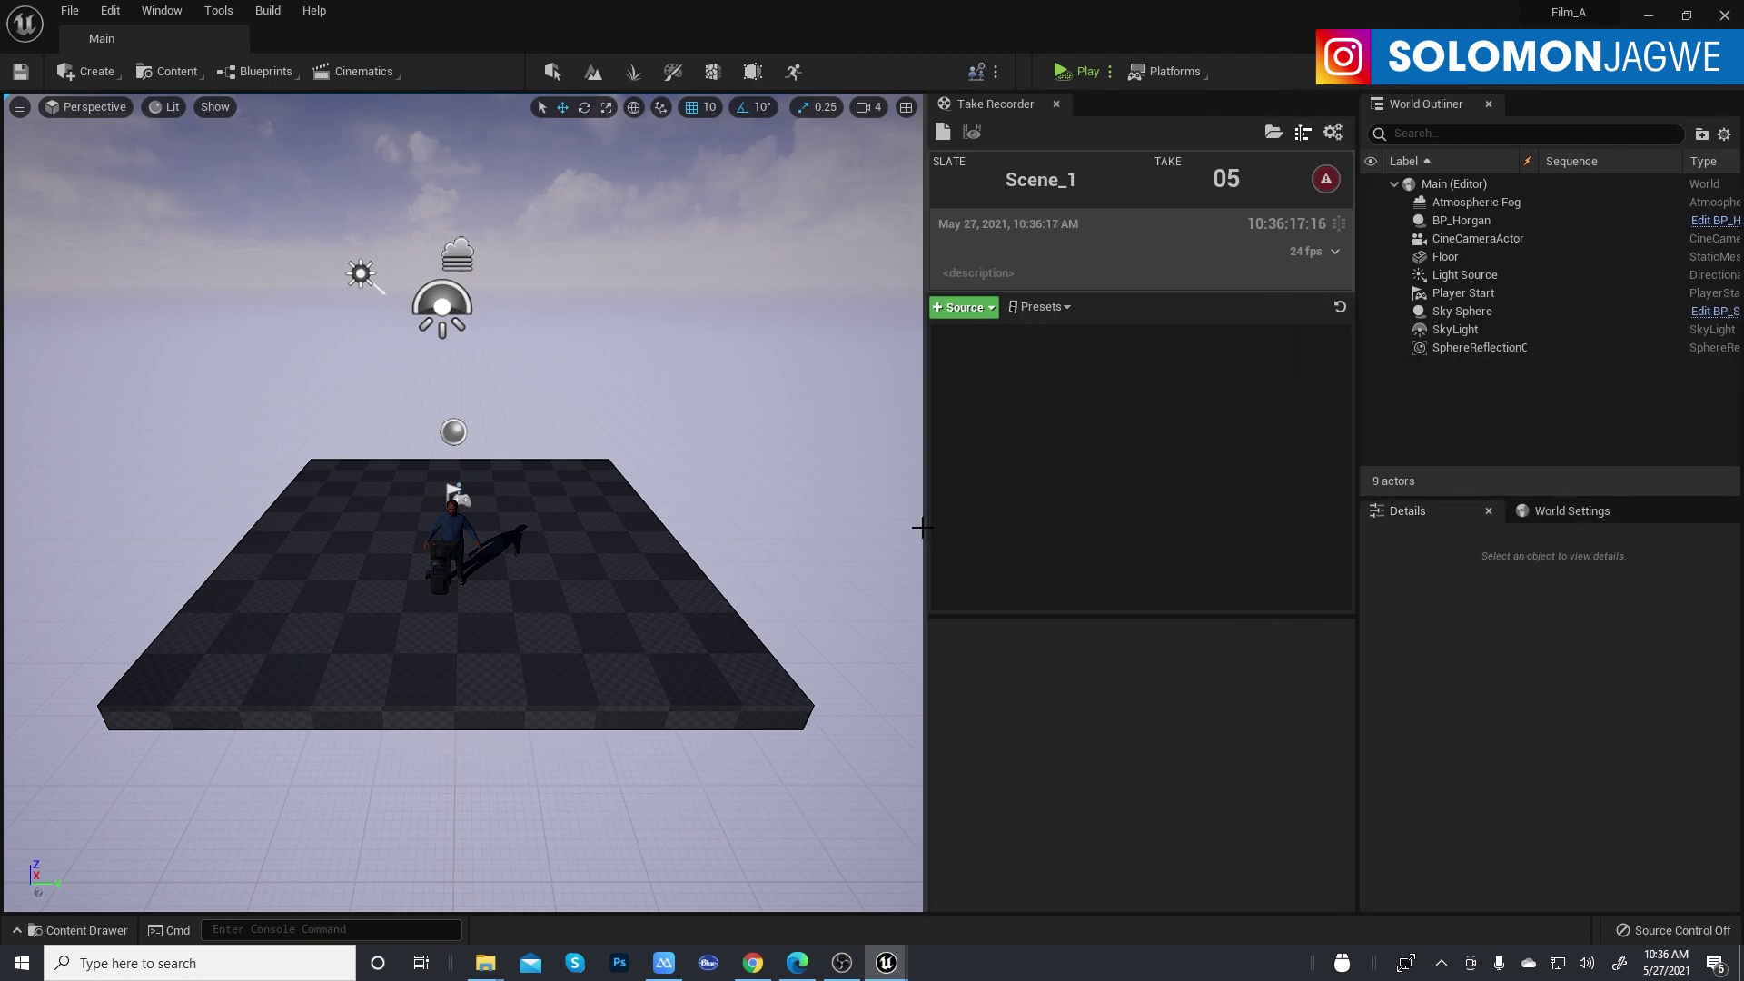
left_click(918, 527)
scroll(461, 528, "up", 3)
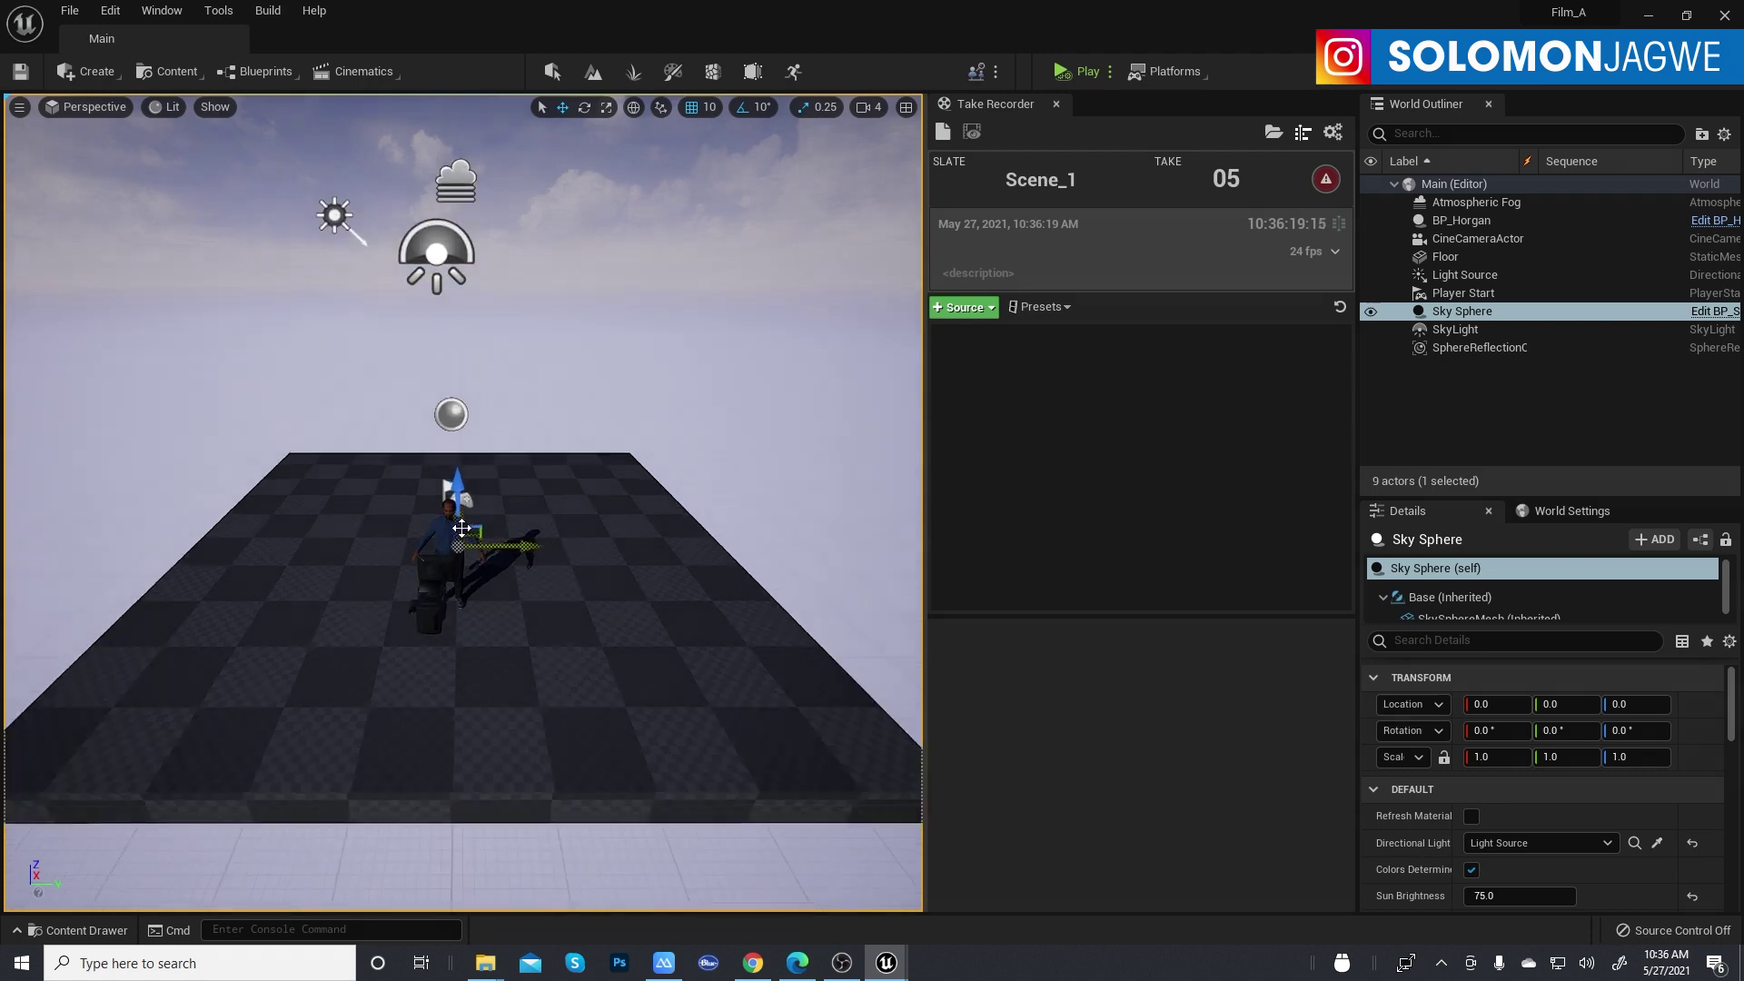
scroll(463, 531, "up", 5)
scroll(482, 545, "down", 3)
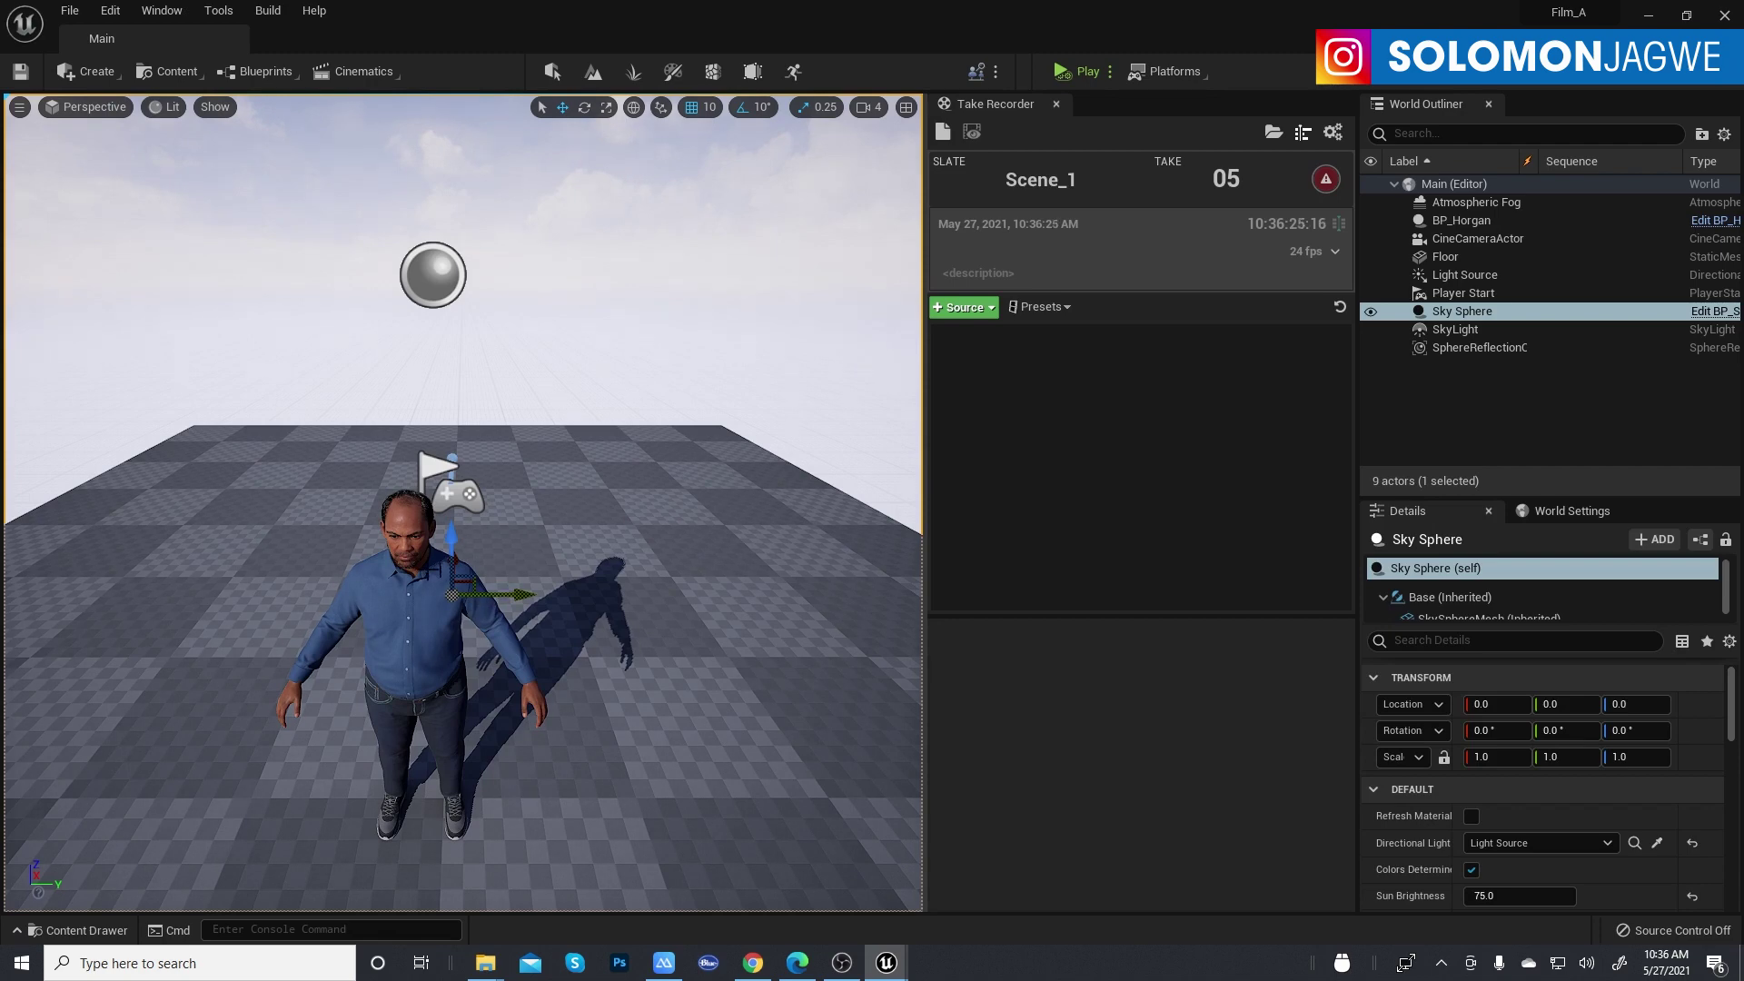
scroll(418, 561, "up", 2)
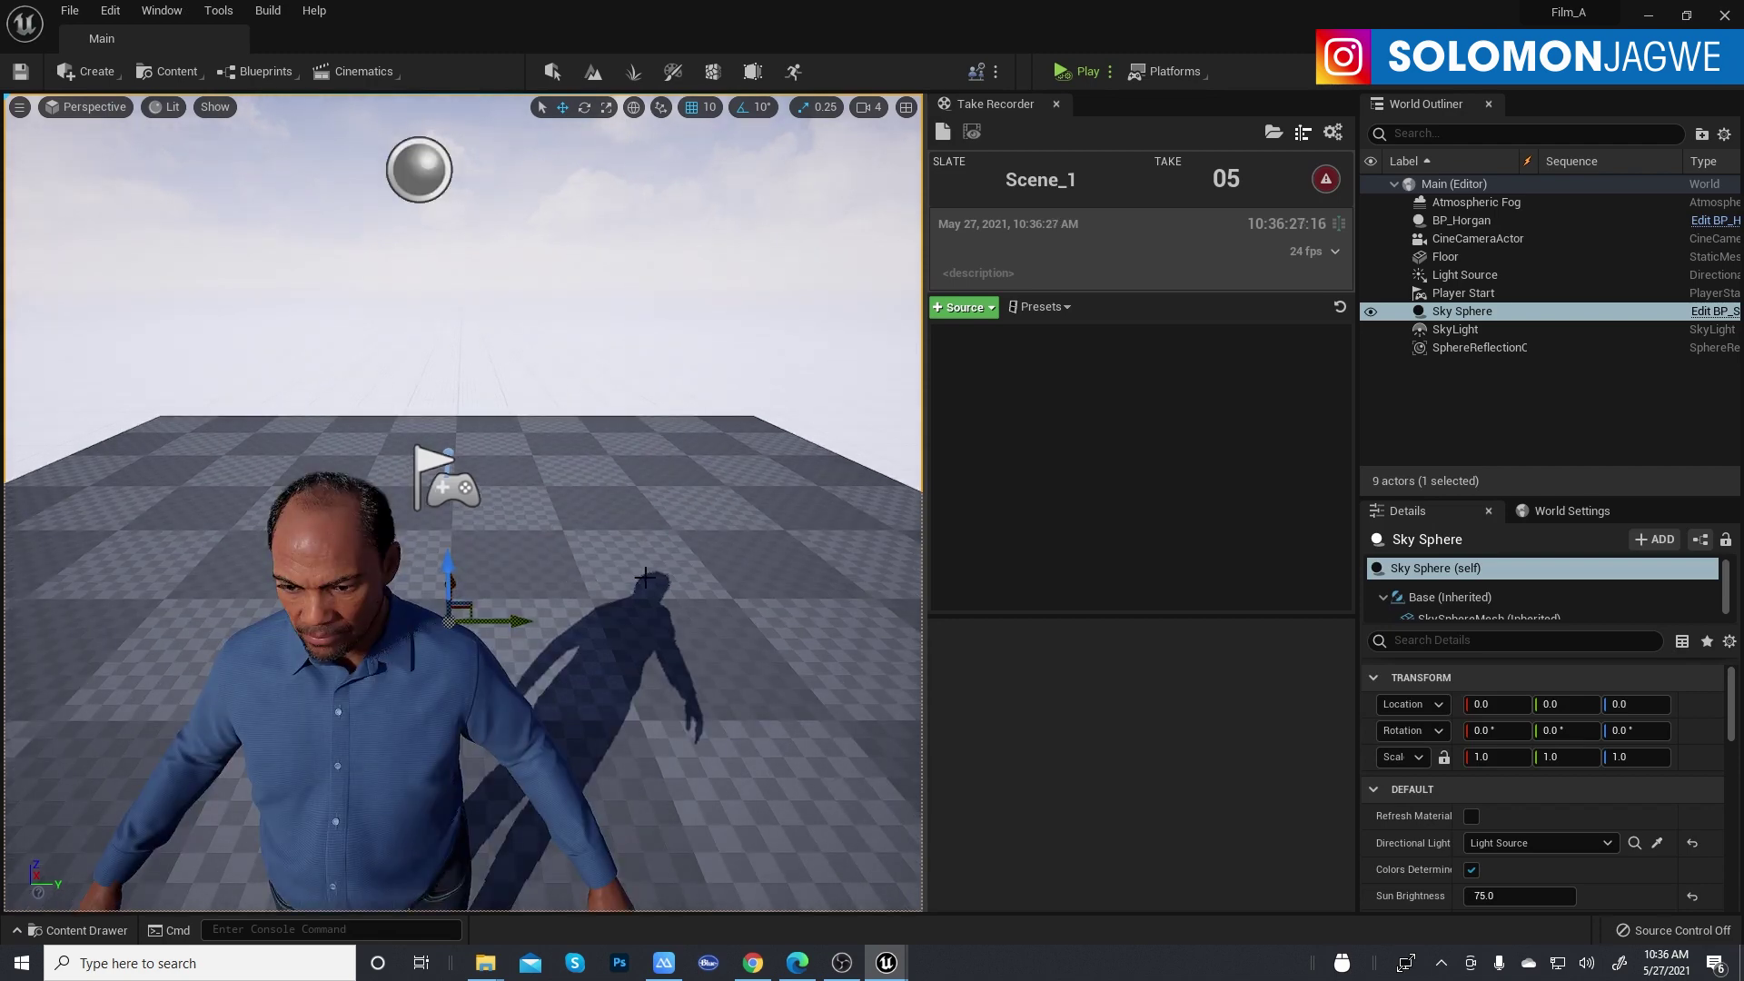
scroll(577, 566, "up", 1)
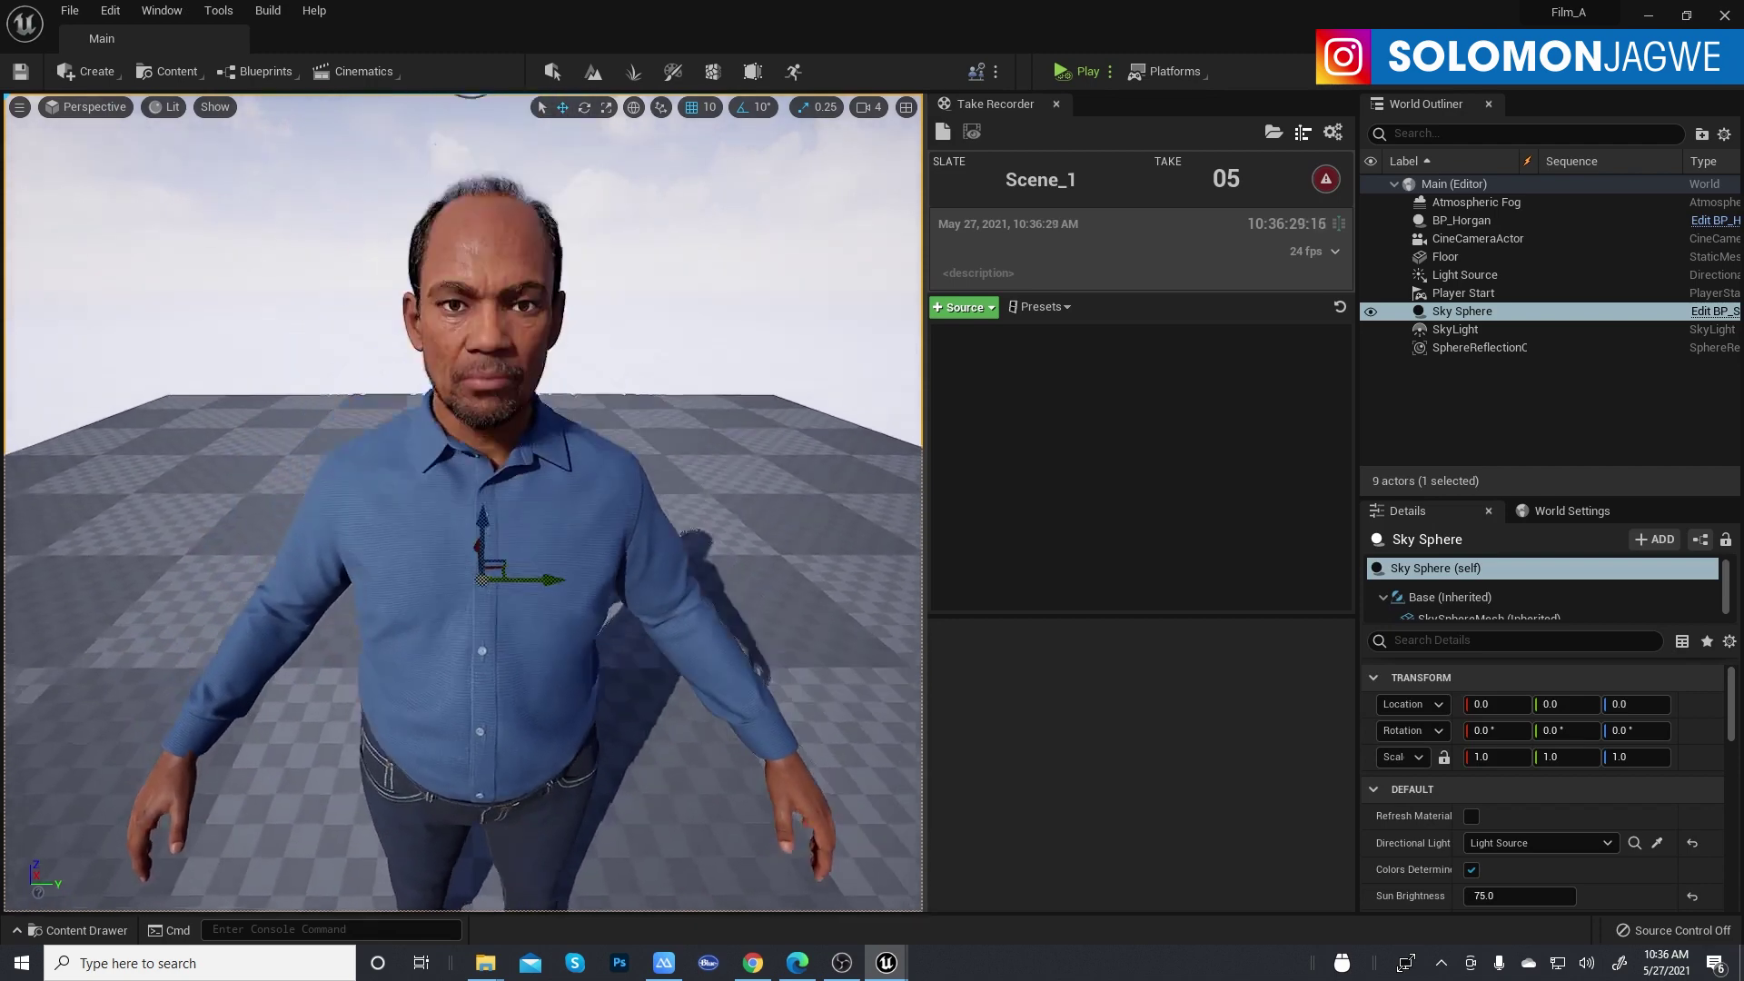
scroll(577, 566, "up", 3)
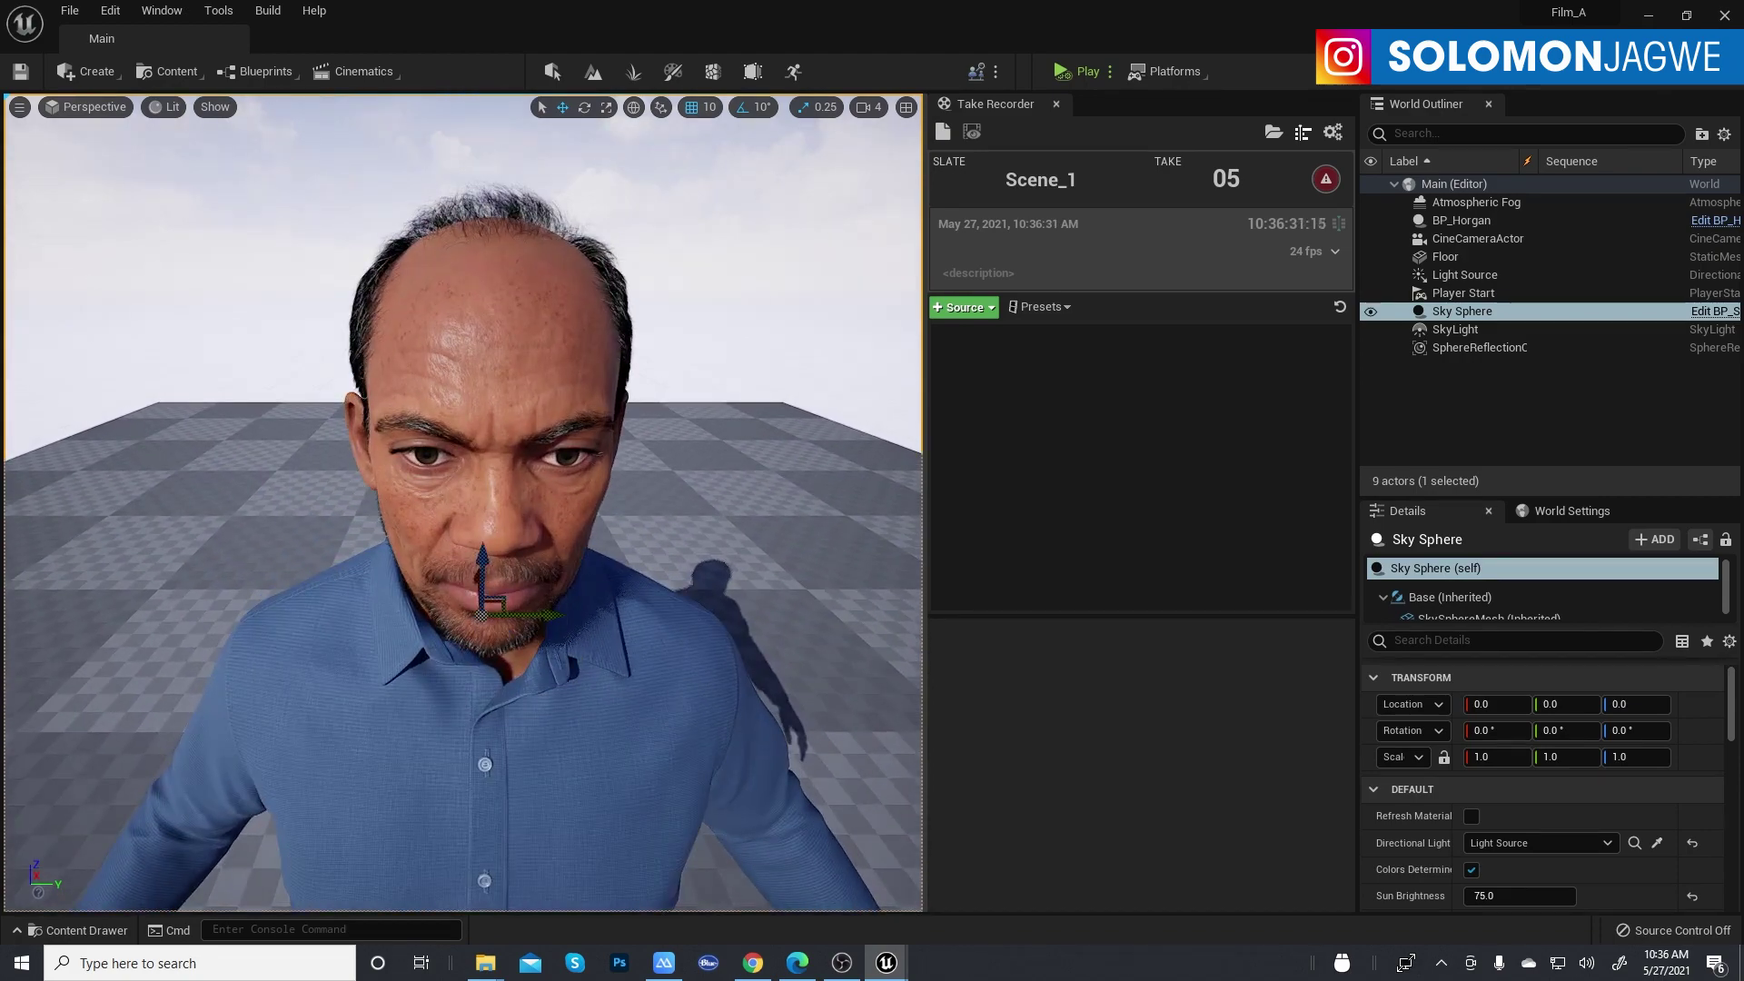
scroll(657, 542, "up", 5)
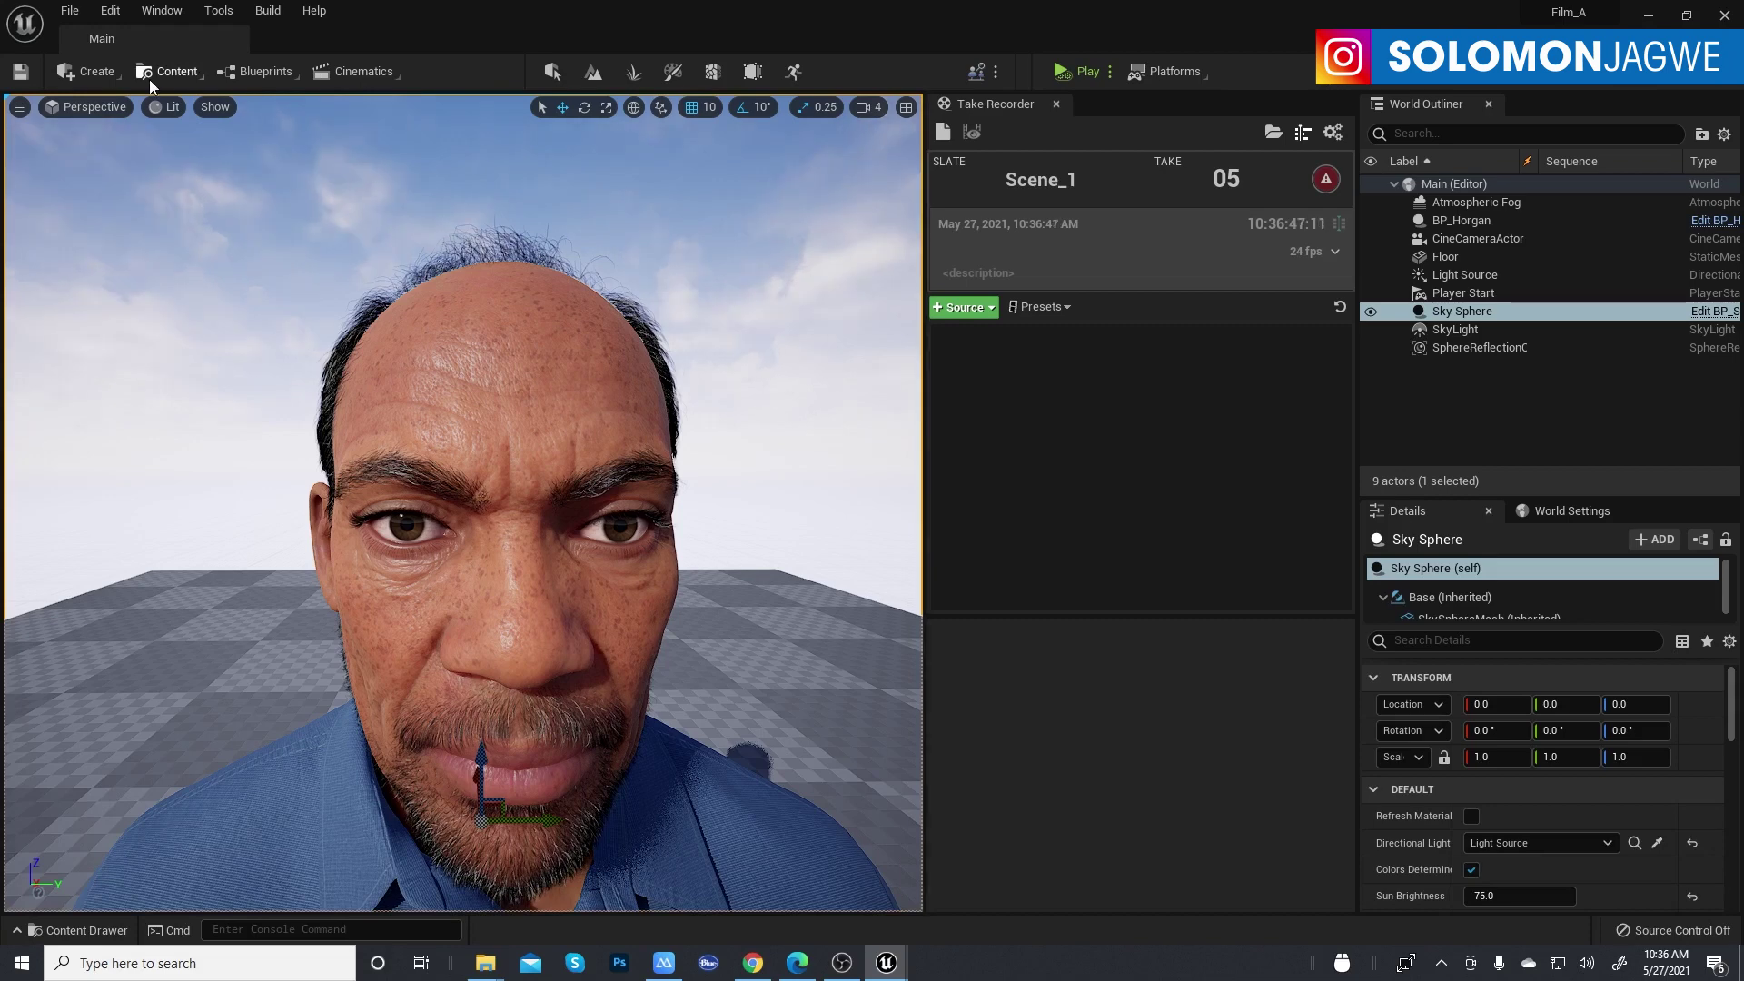
Open Quixel Bridge from the editor and sign in to the account
left_click(183, 73)
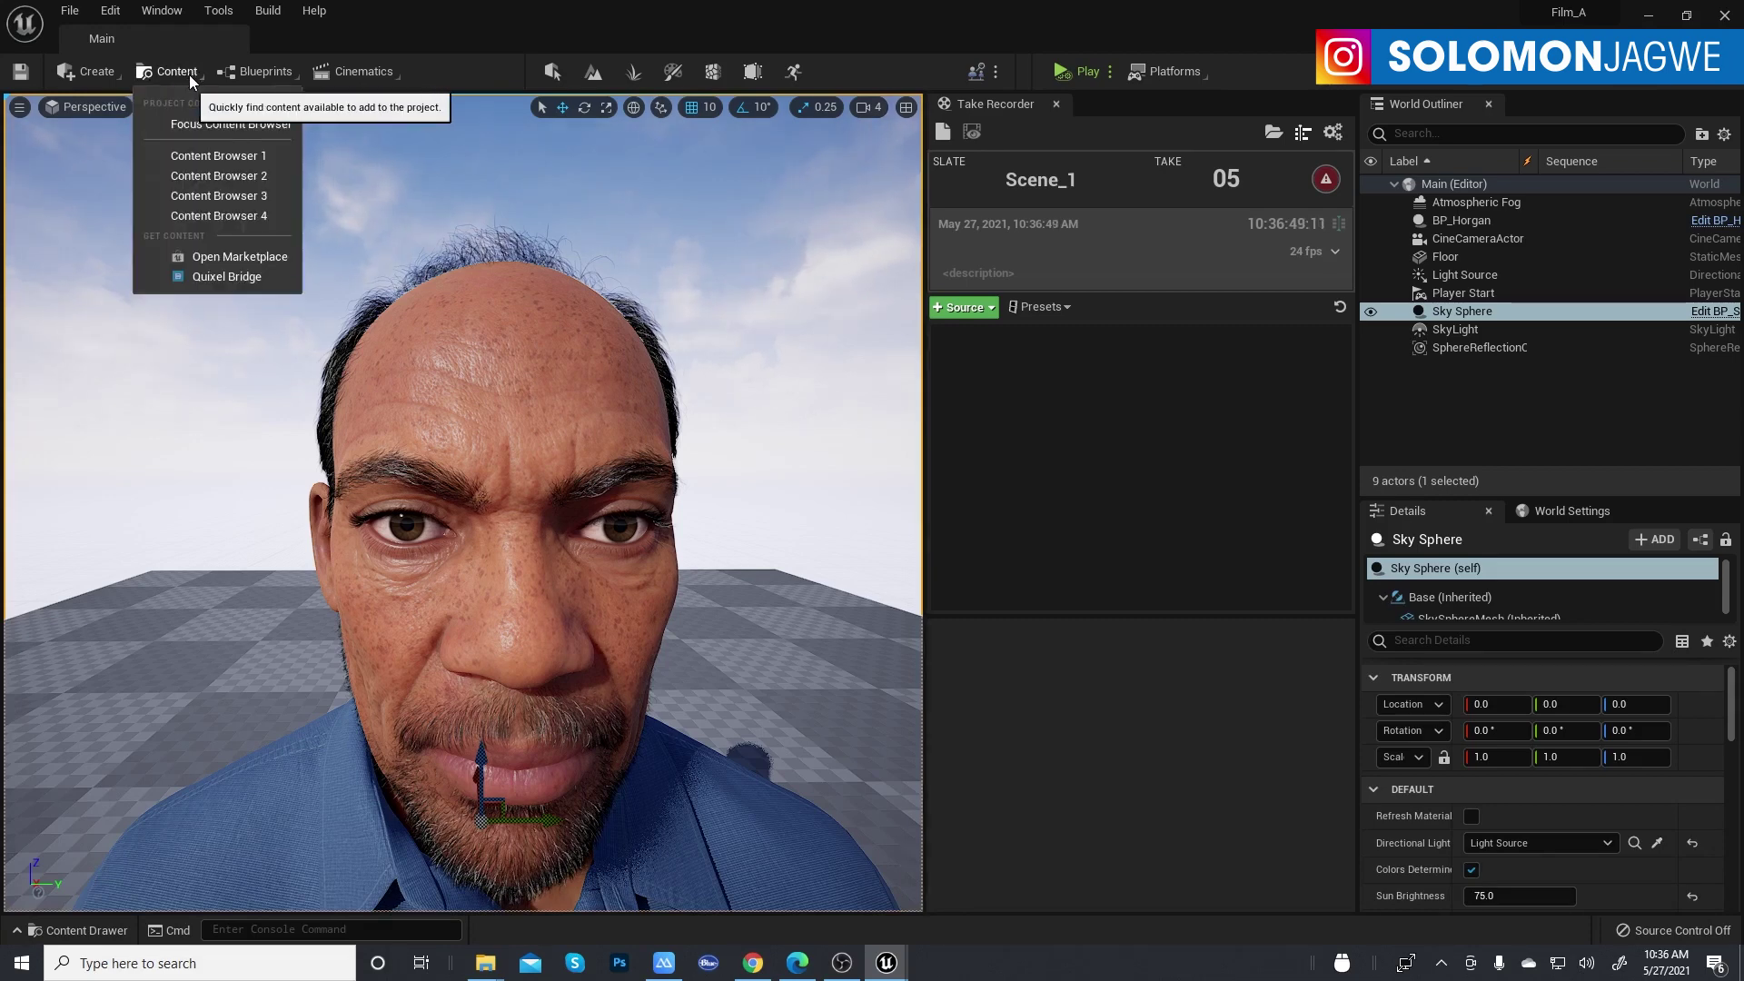
left_click(238, 278)
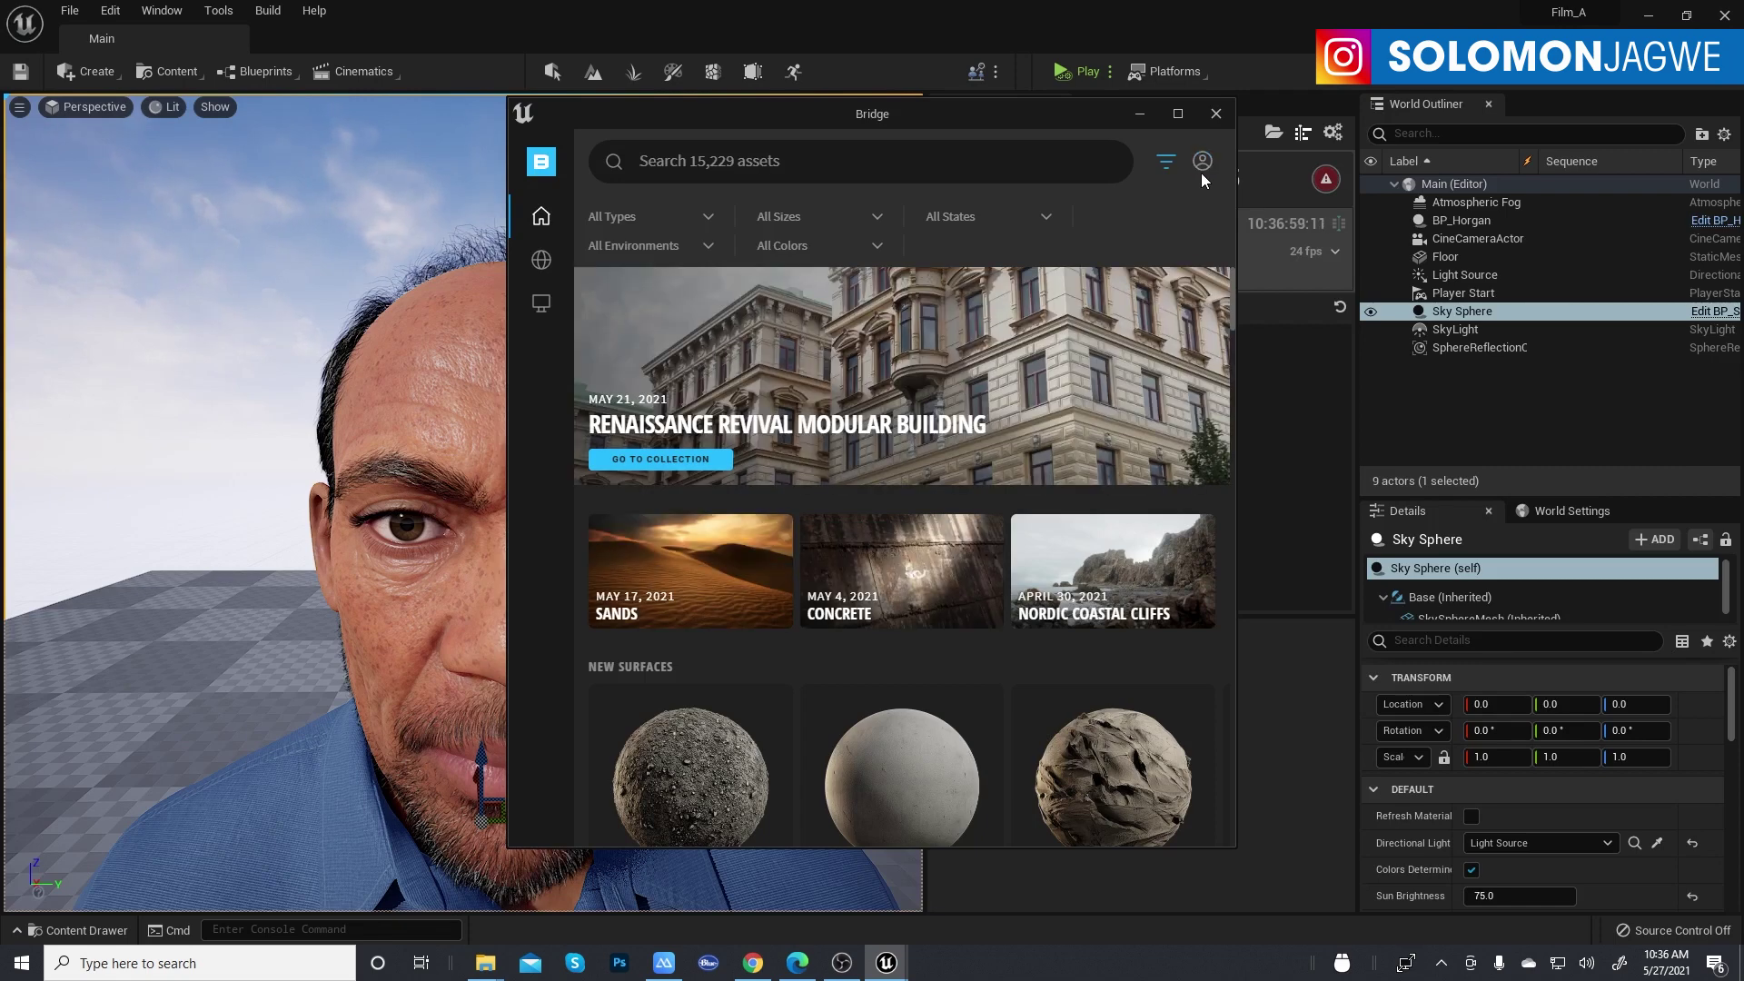
left_click(1202, 170)
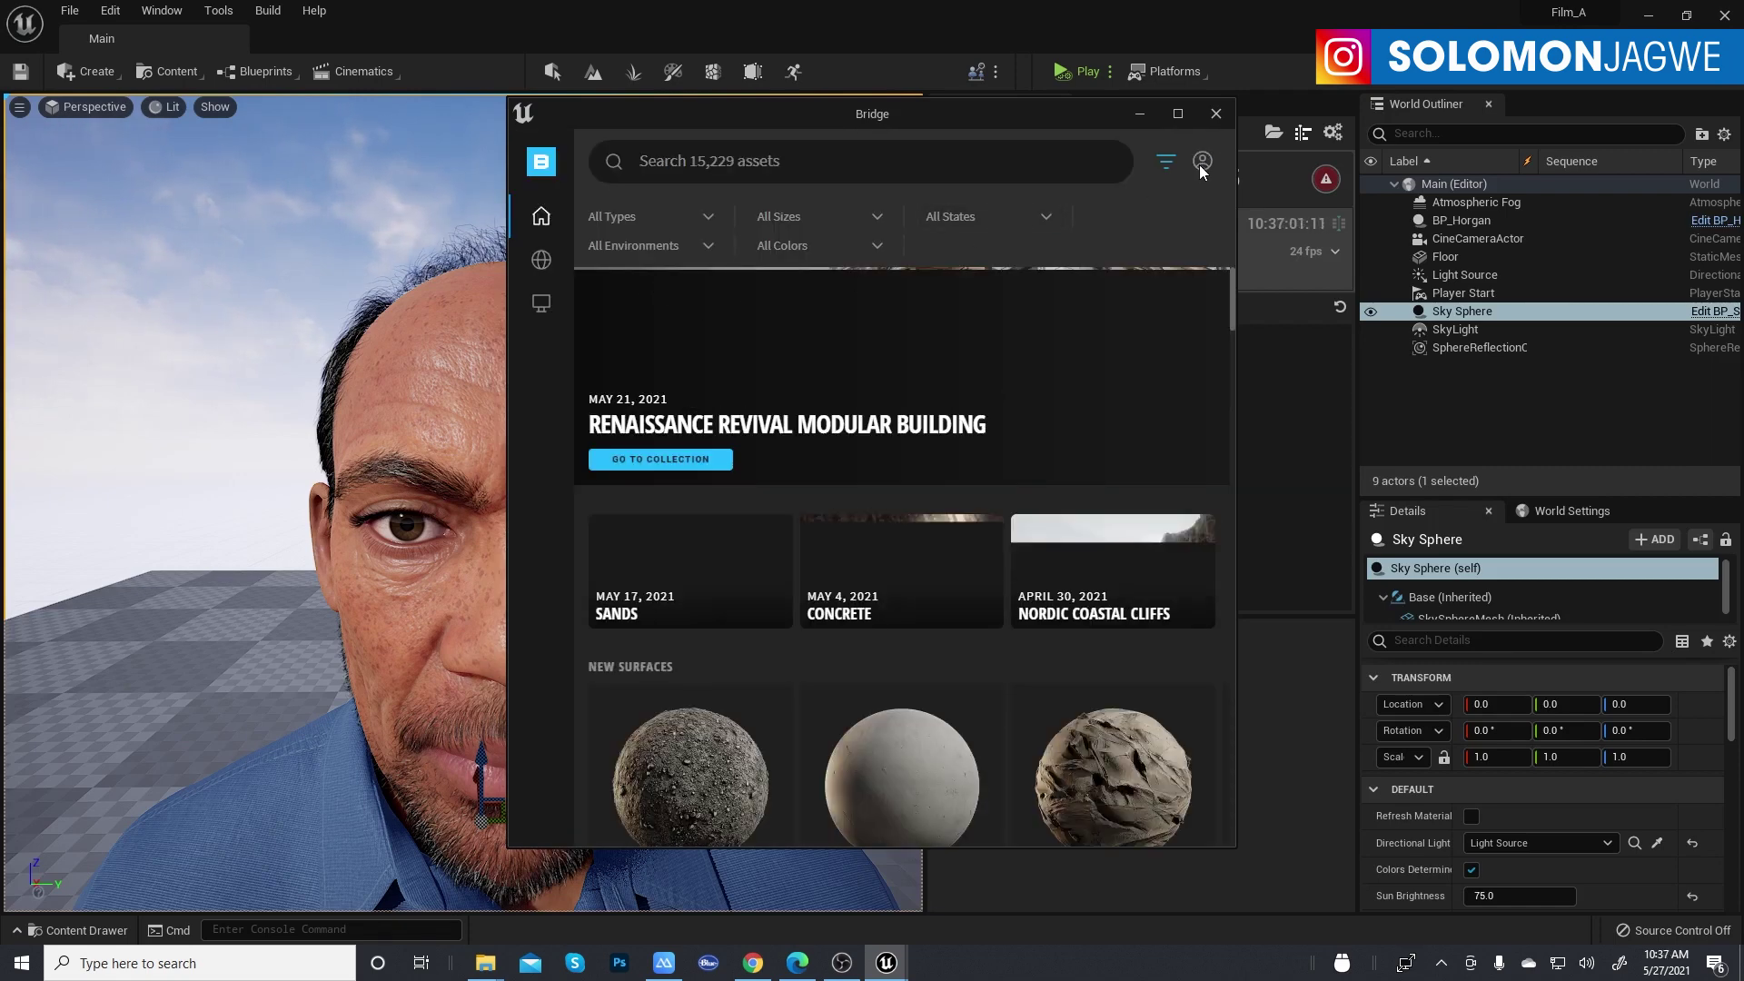
left_click(1203, 167)
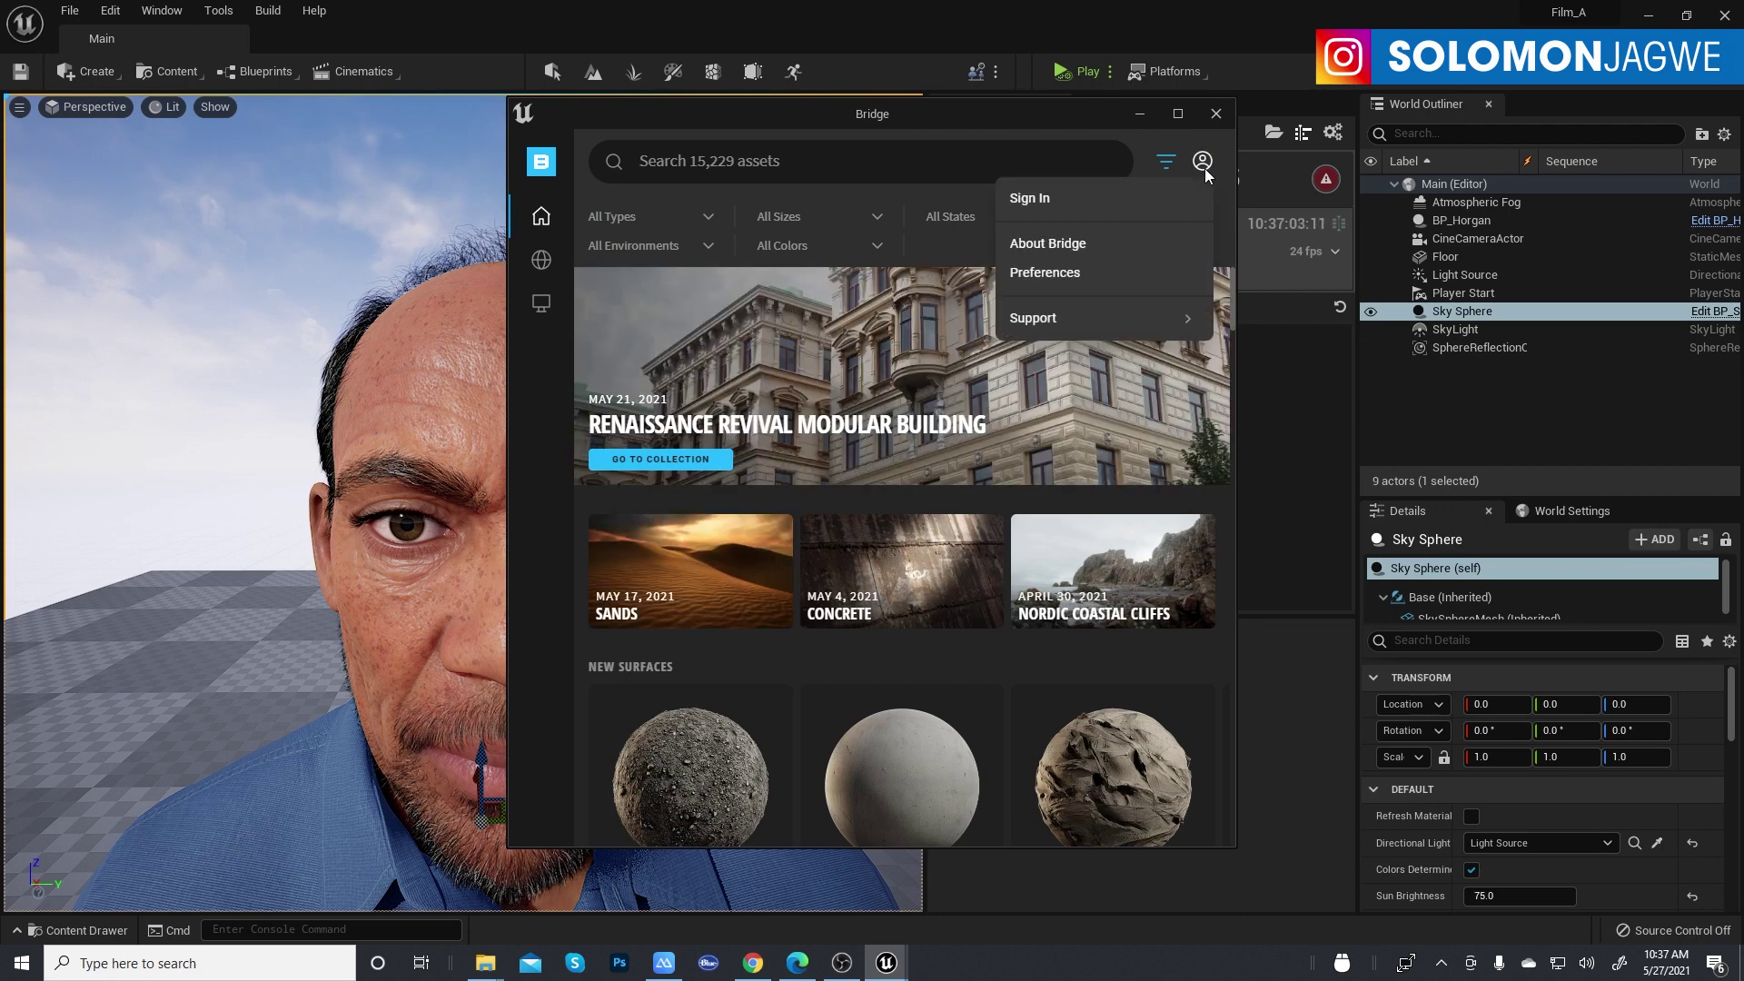
left_click(1043, 202)
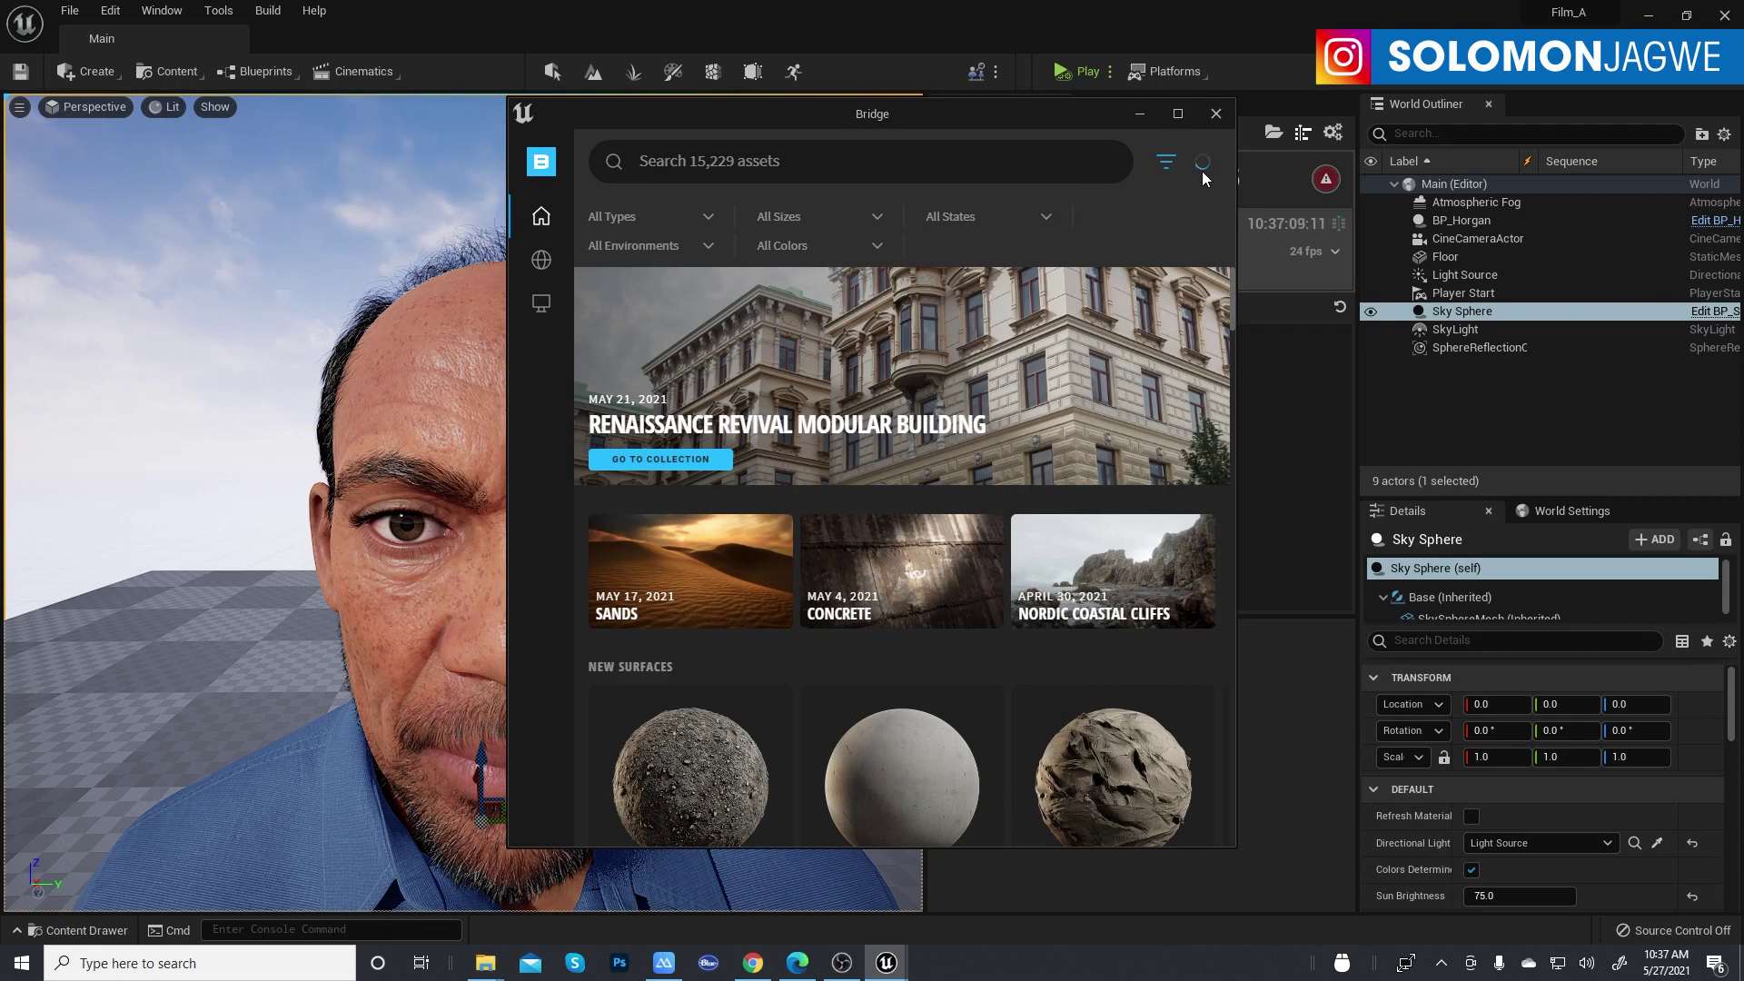
View the MetaHumans collection in Bridge and return to the level viewport
mouse_move(581, 325)
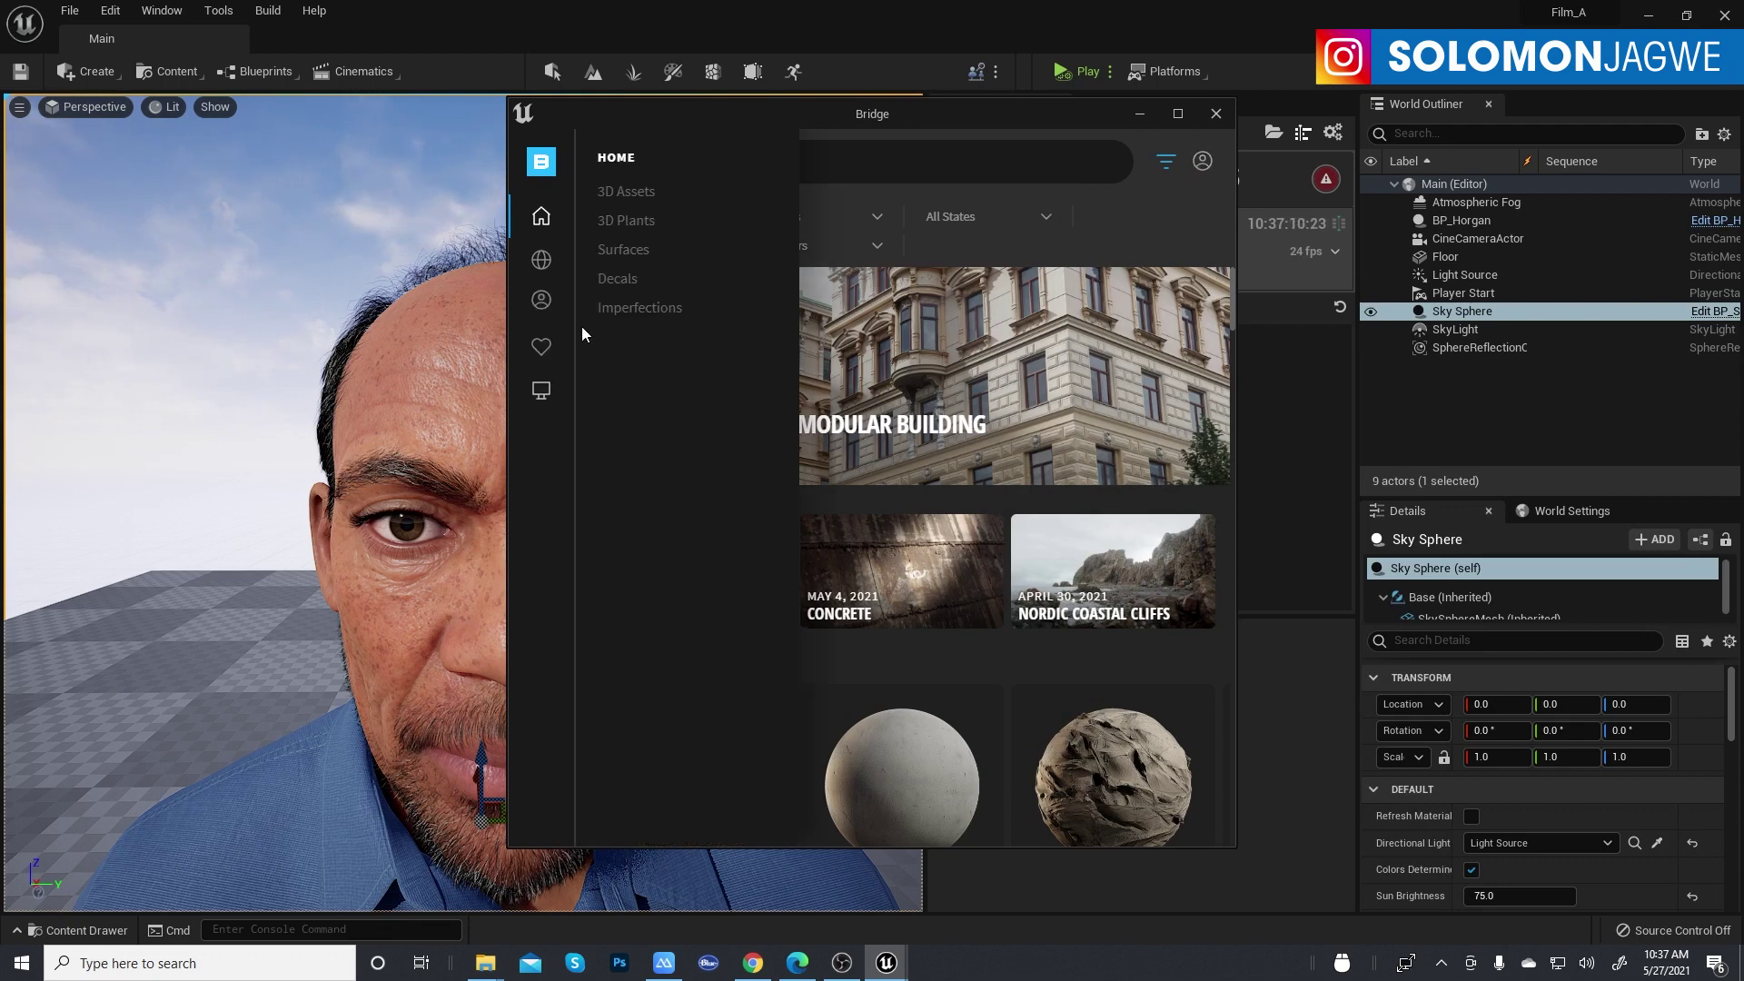
left_click(542, 301)
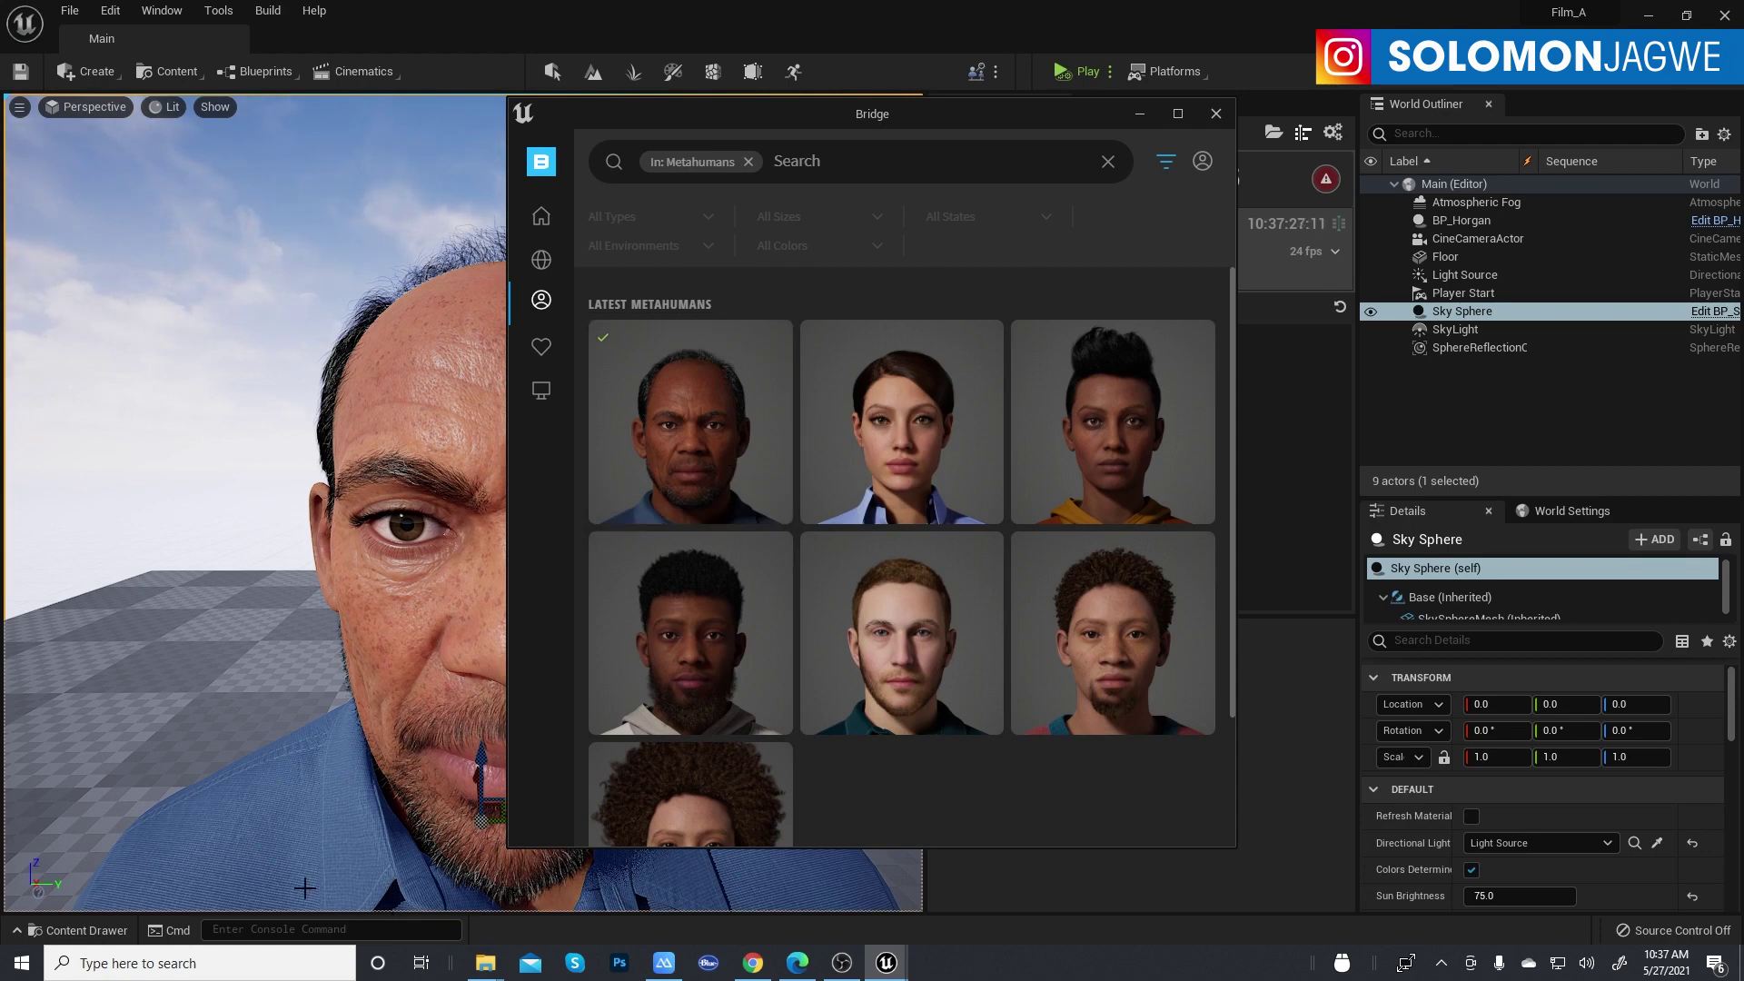
left_click(199, 572)
left_click(222, 630)
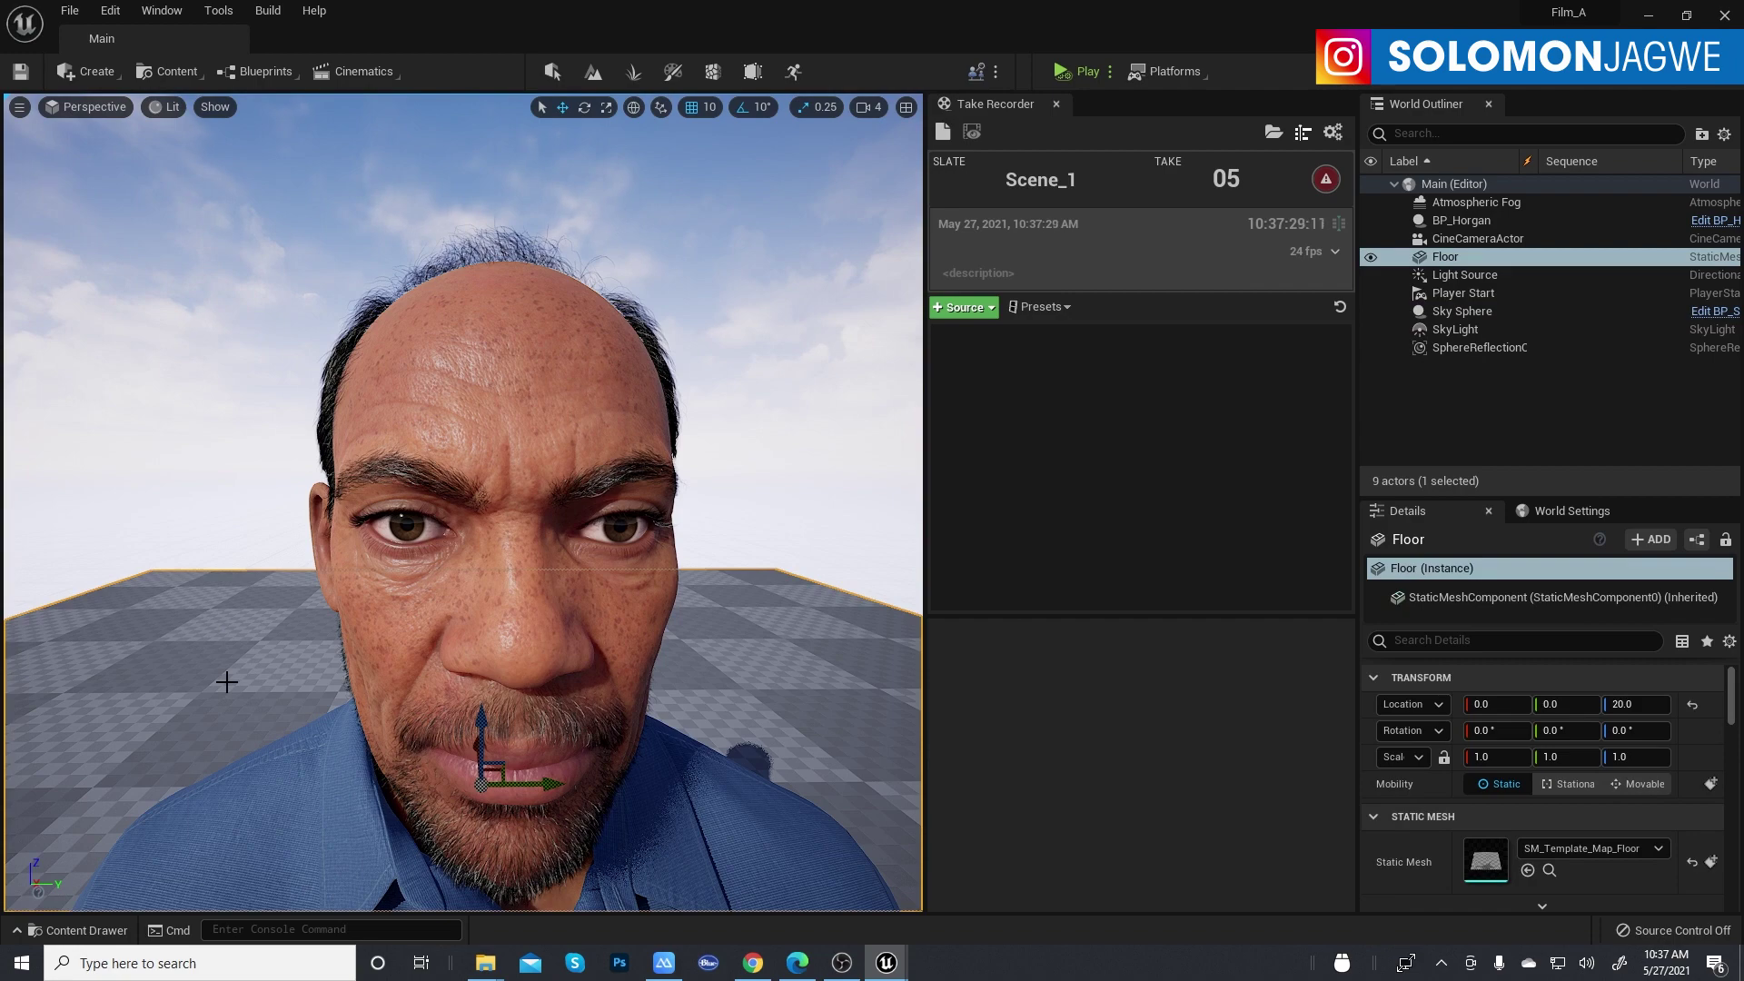
Browse the project content to the Horgan folder inside MetaHumans to inspect its assets, and return to the viewport
key("ctrl+space")
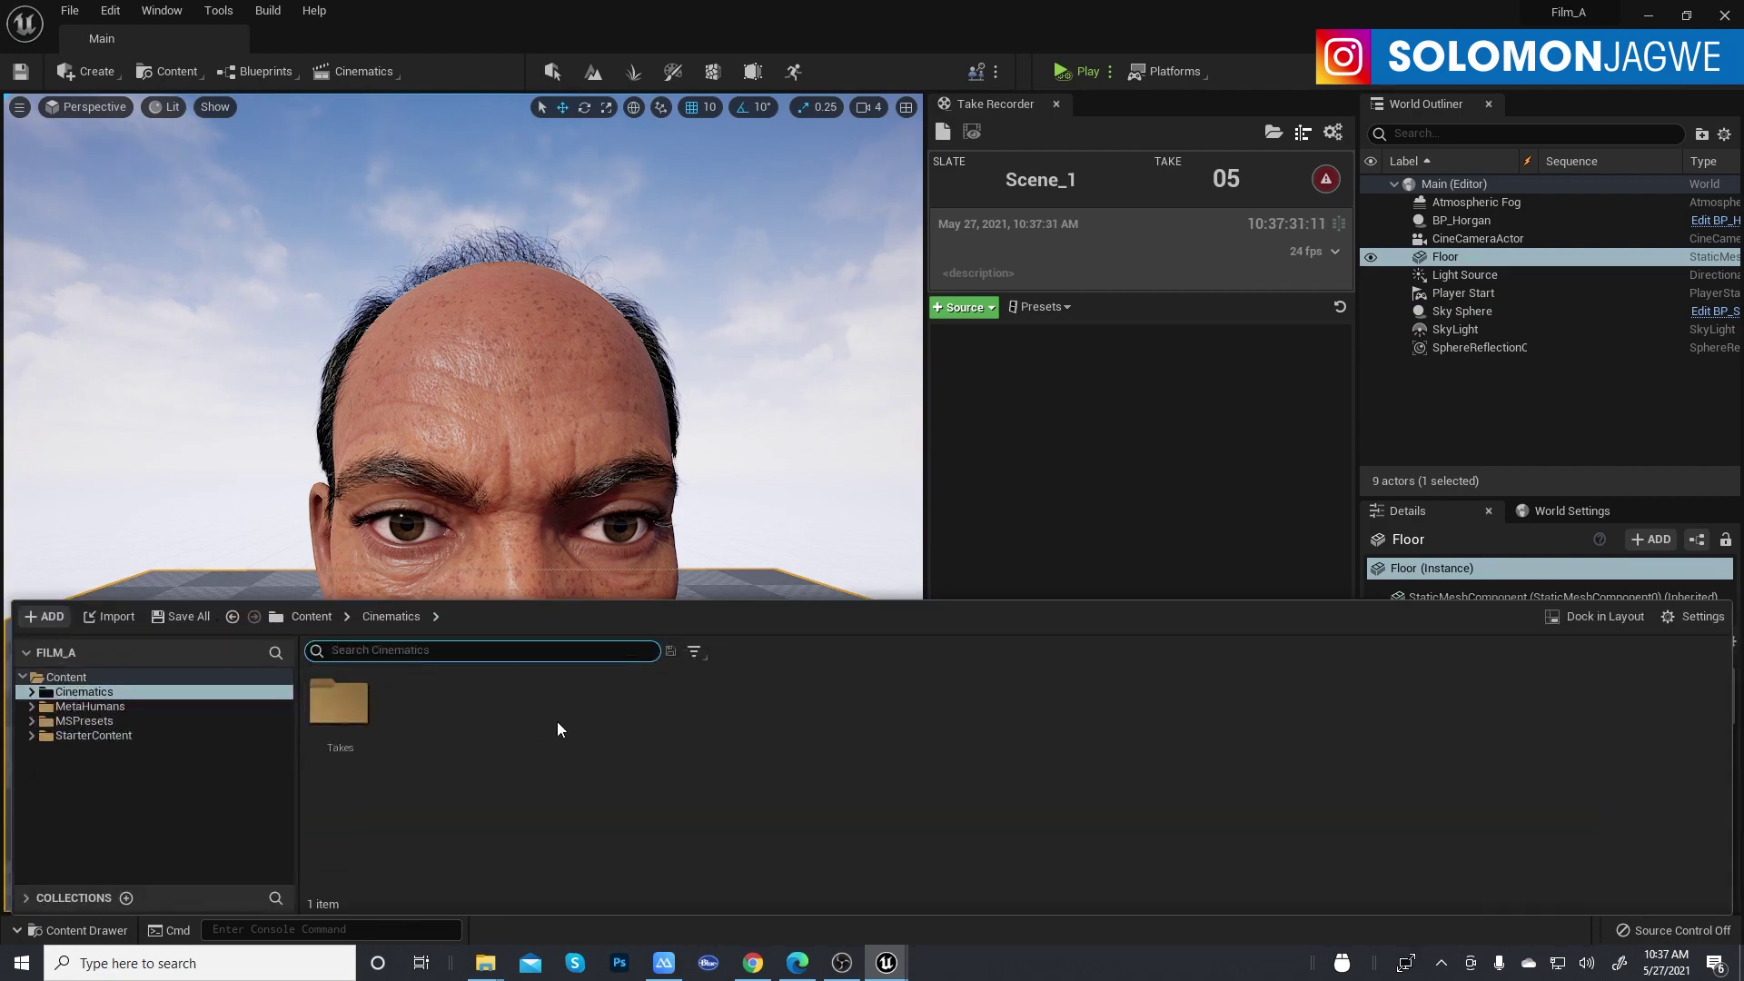
left_click(303, 616)
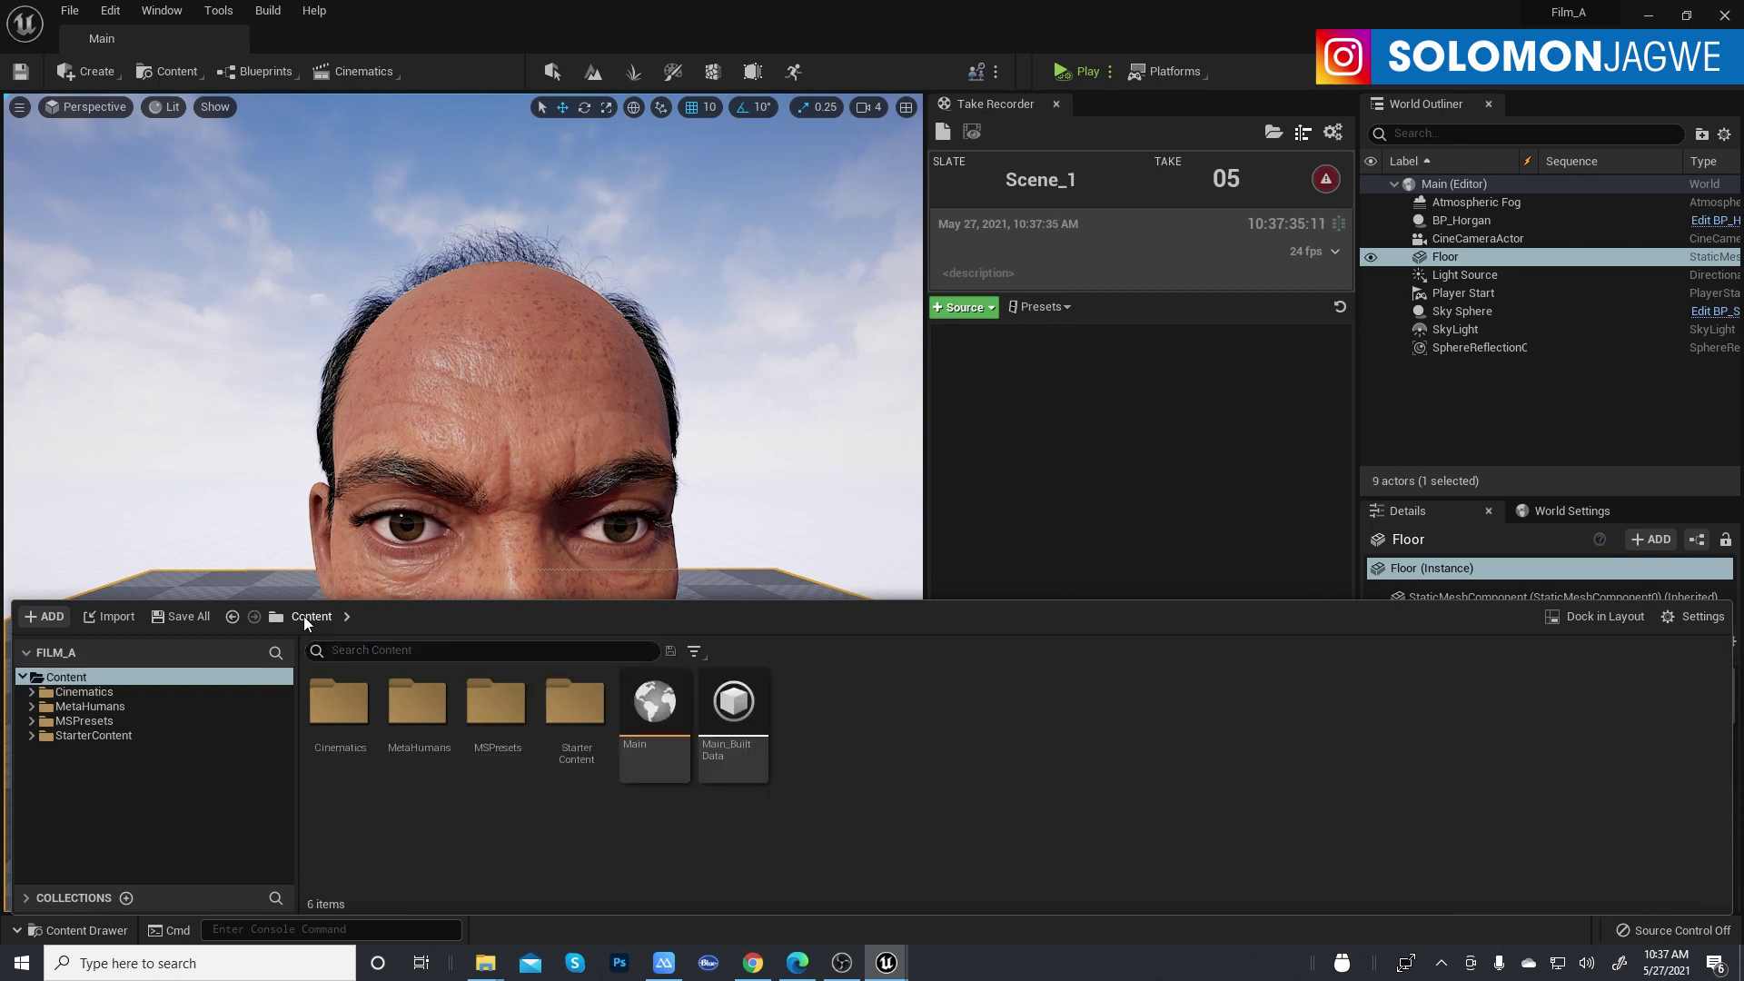
left_click(411, 708)
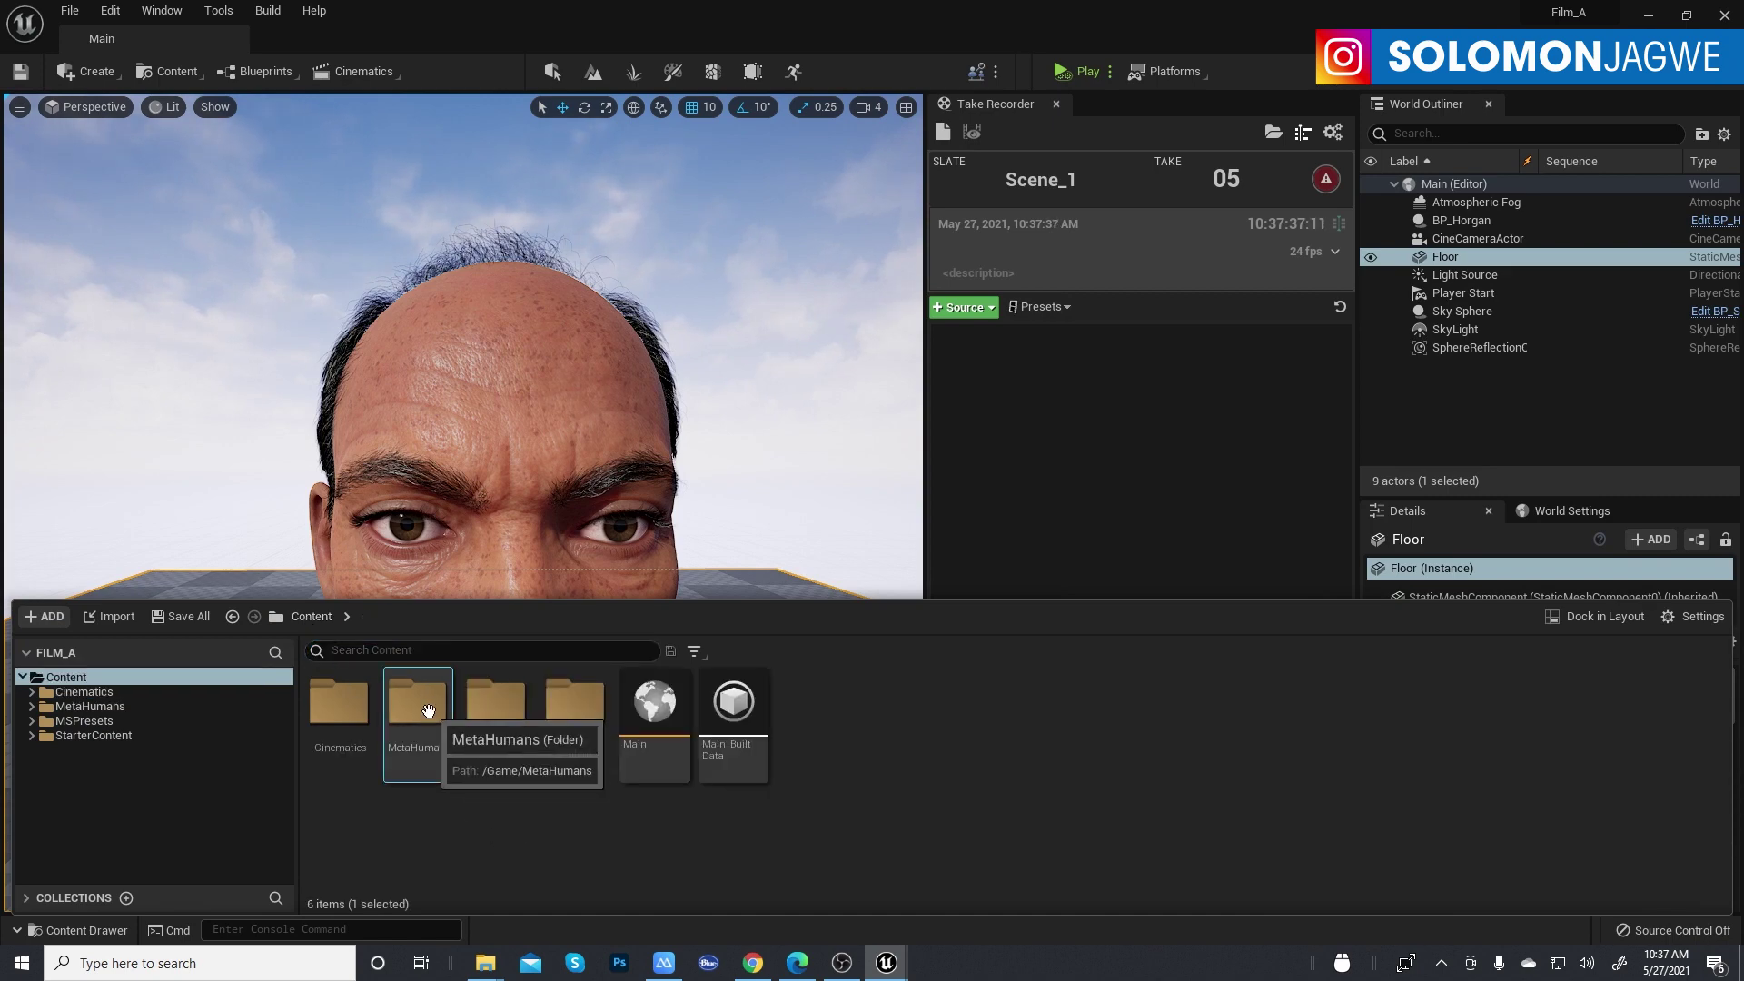
double_click(405, 713)
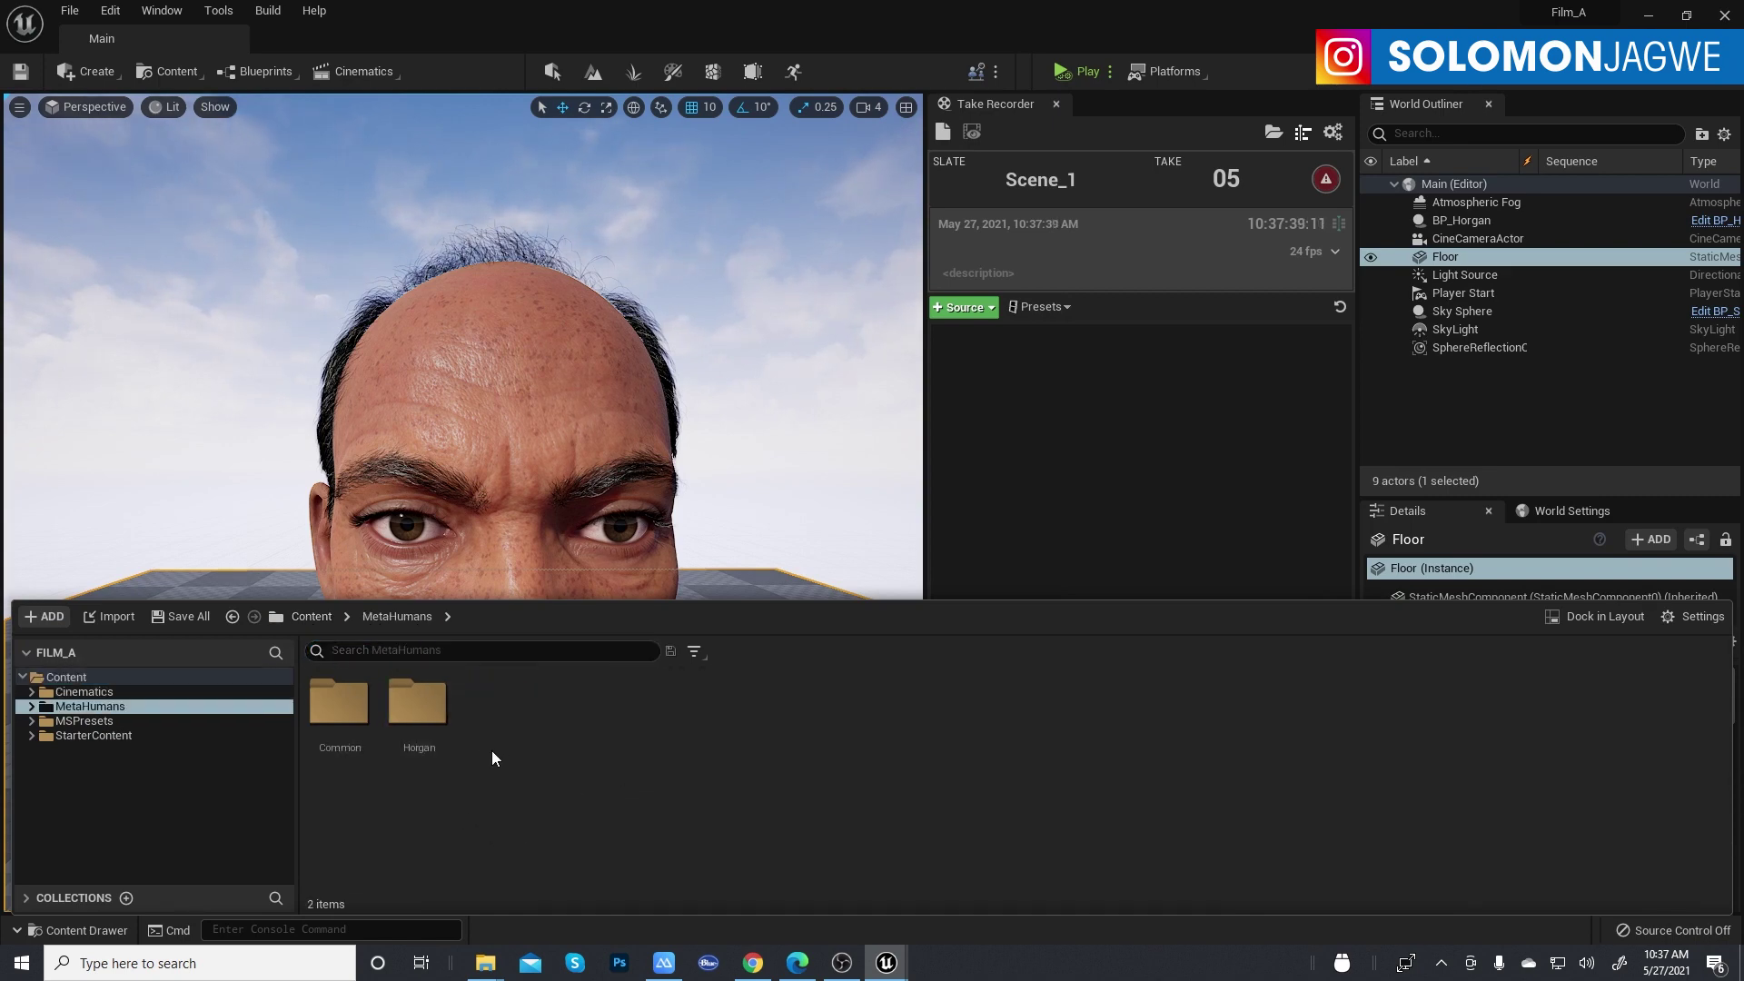
double_click(417, 704)
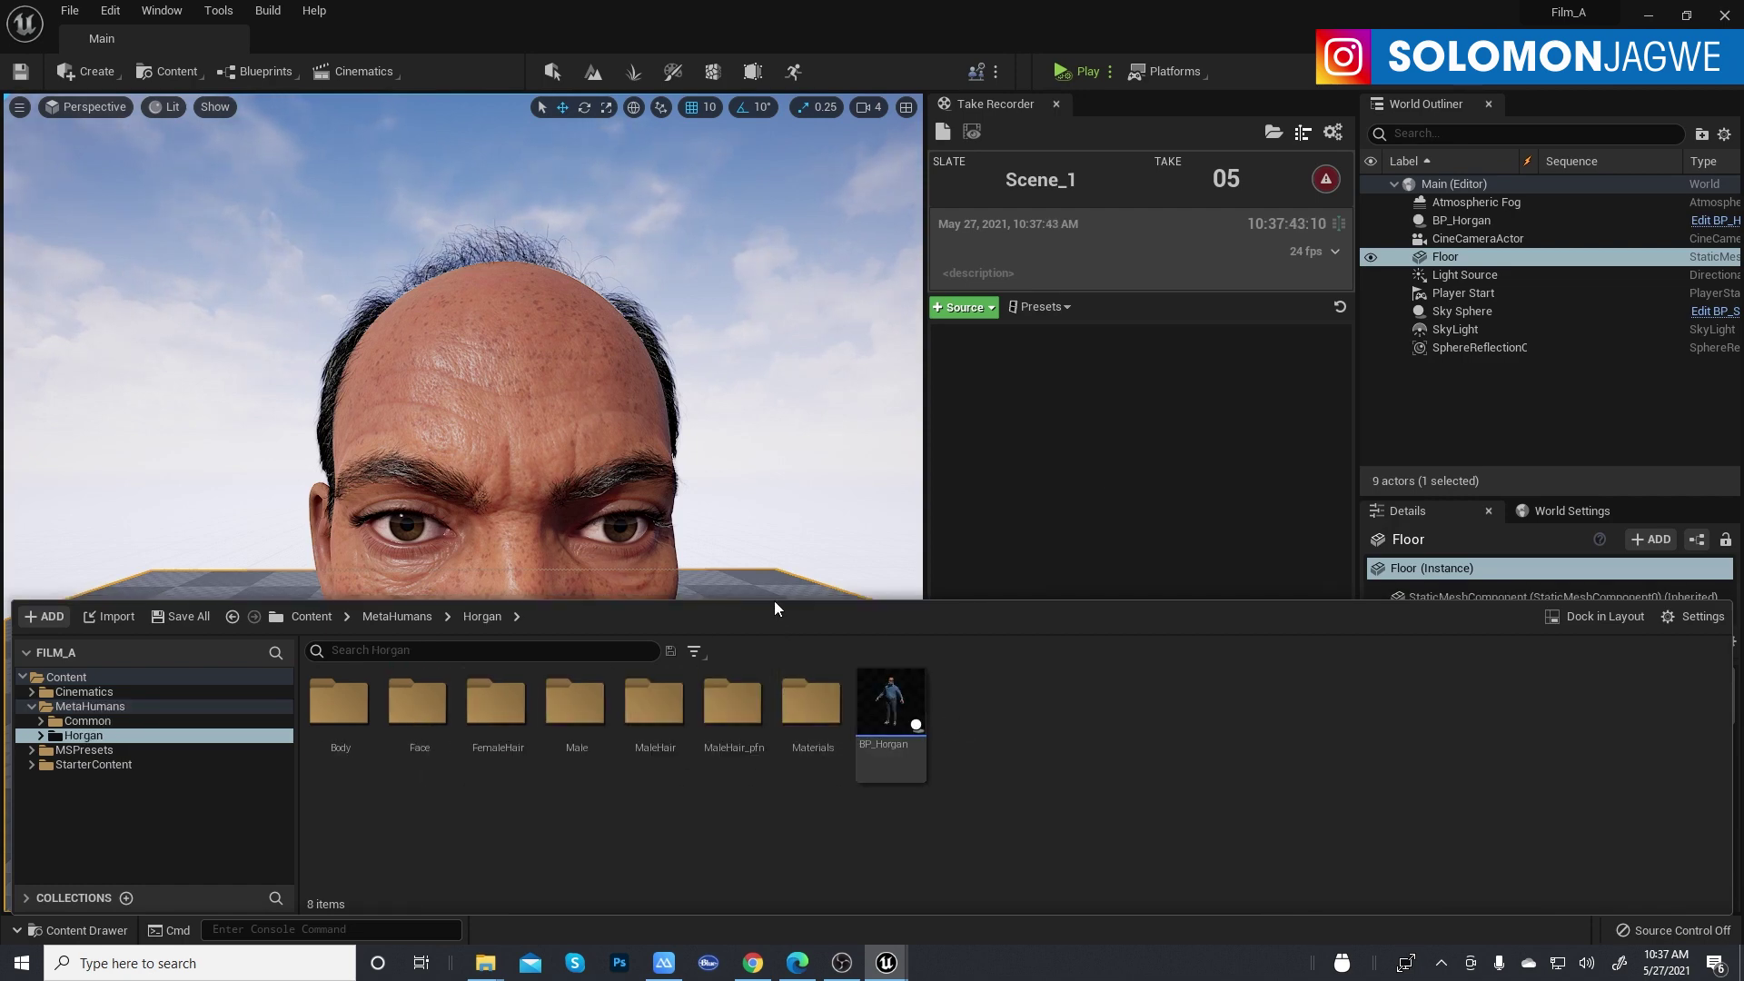
left_click(747, 379)
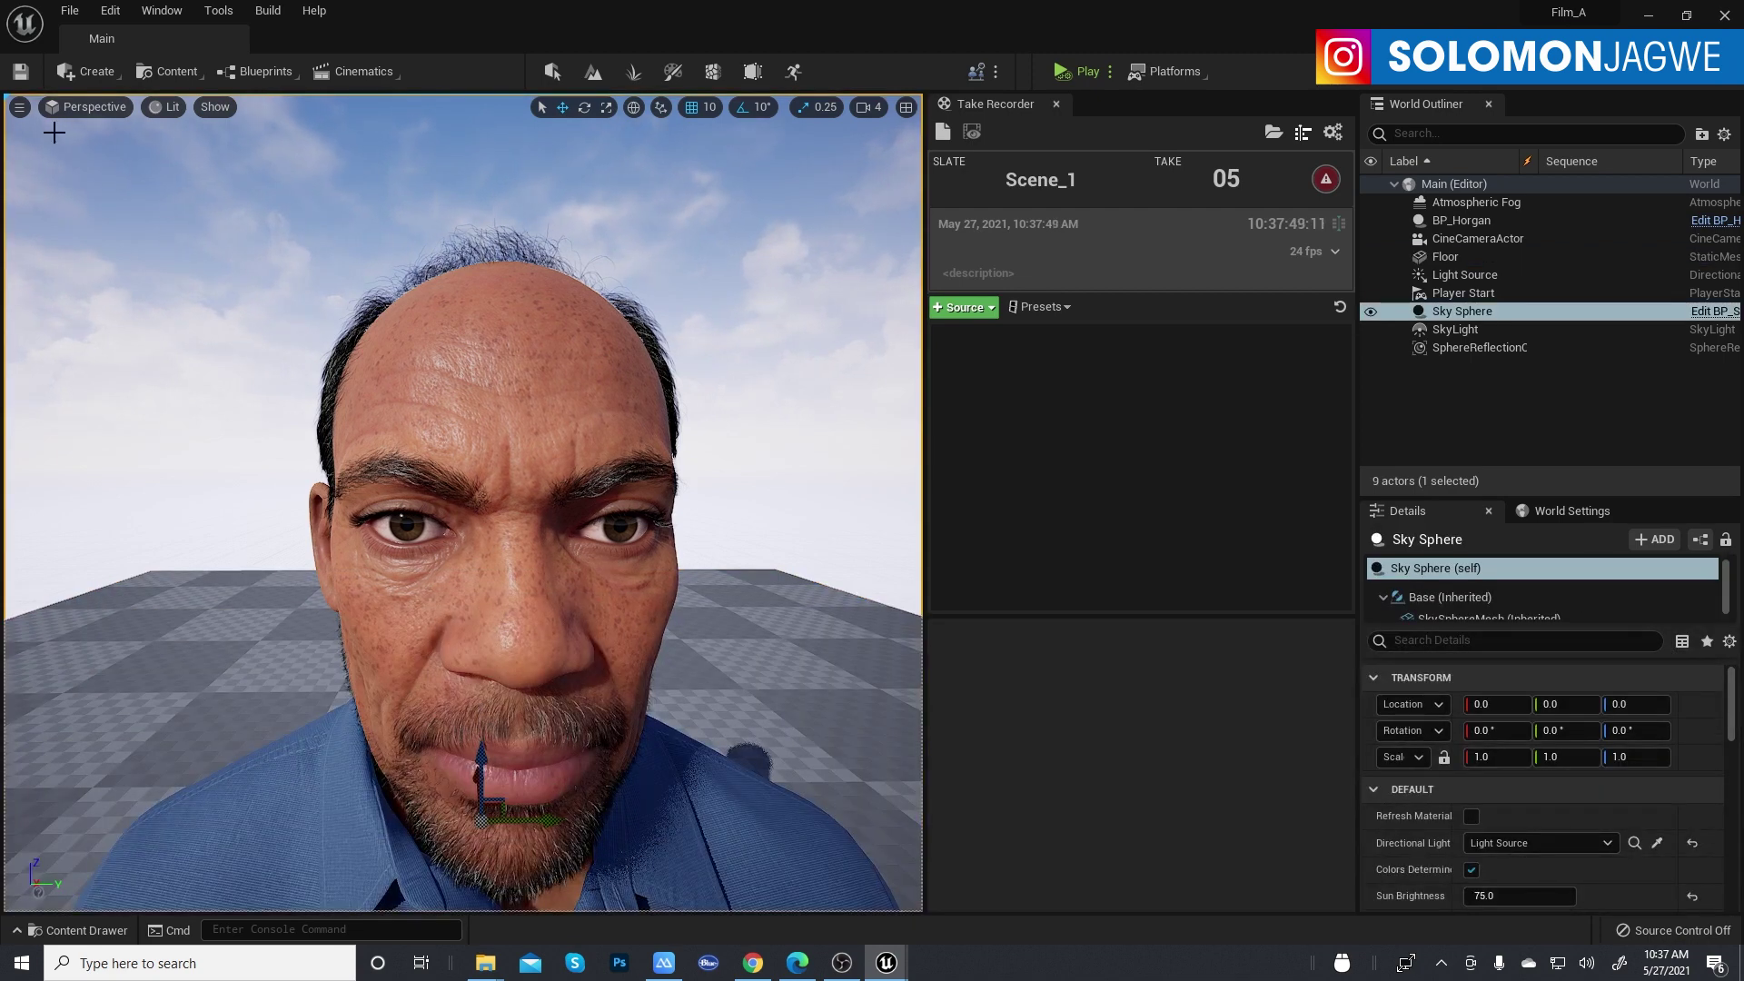
View the level through CineCameraActor in a widened viewport with Game View turned on
left_click(88, 108)
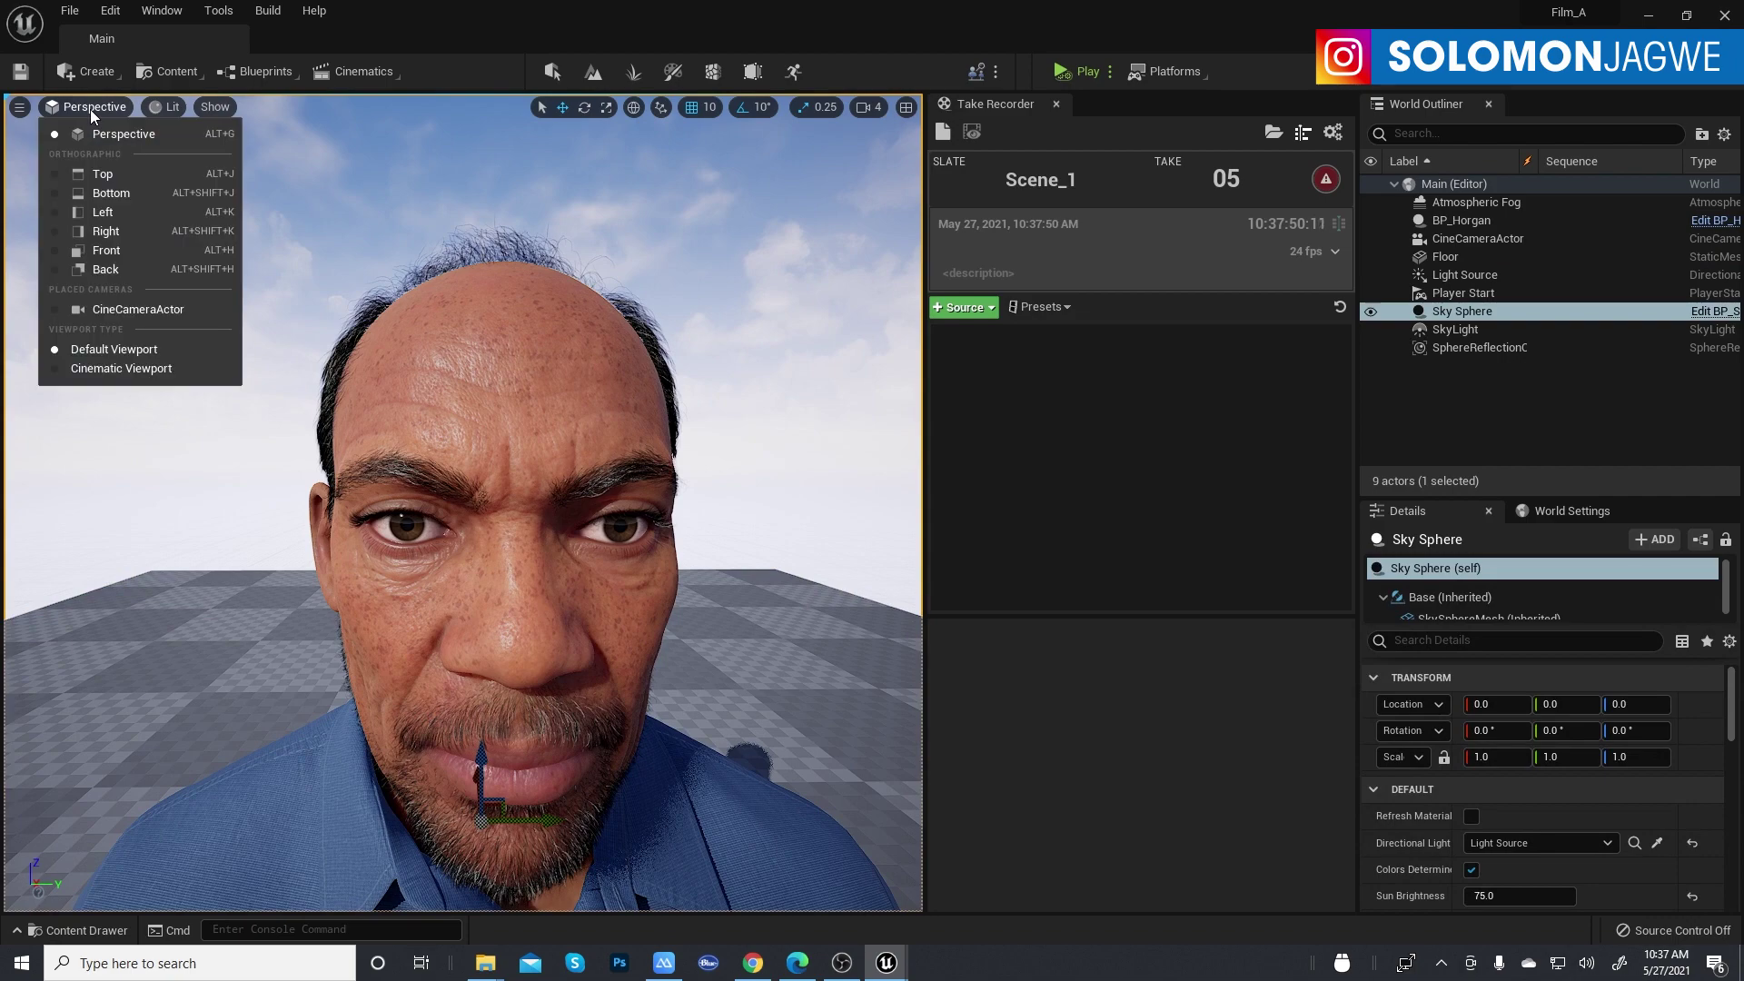
left_click(150, 310)
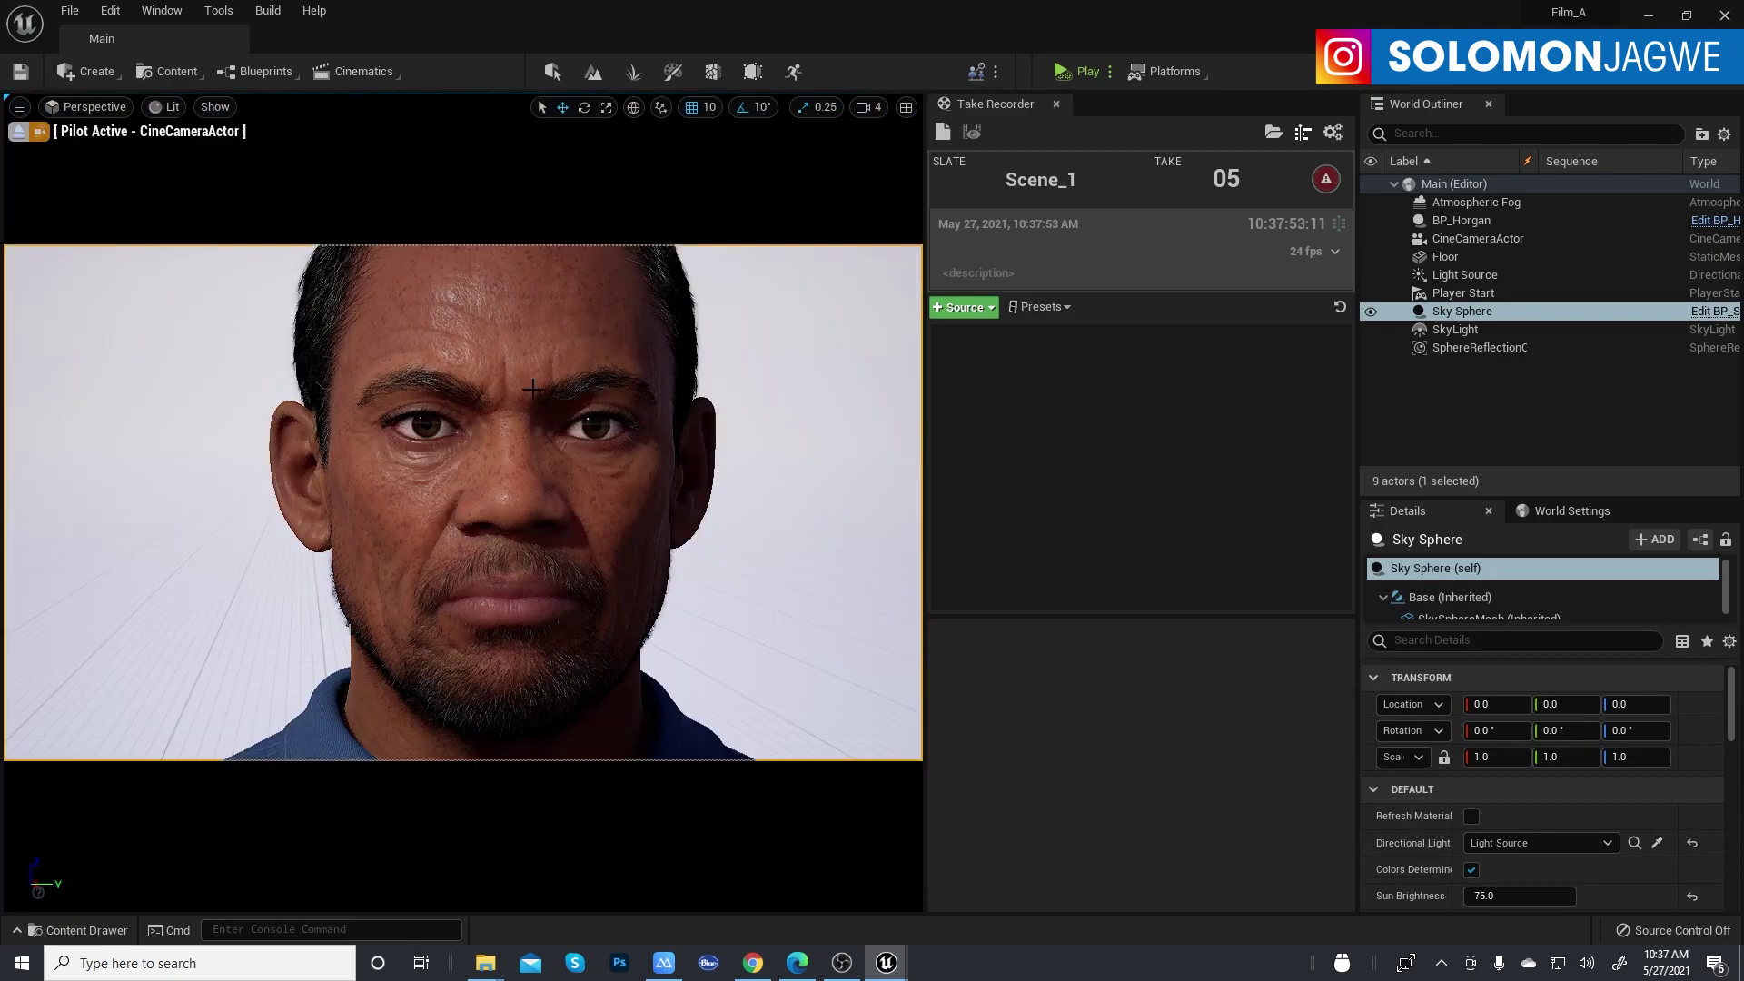
left_click_drag(925, 445, 1290, 468)
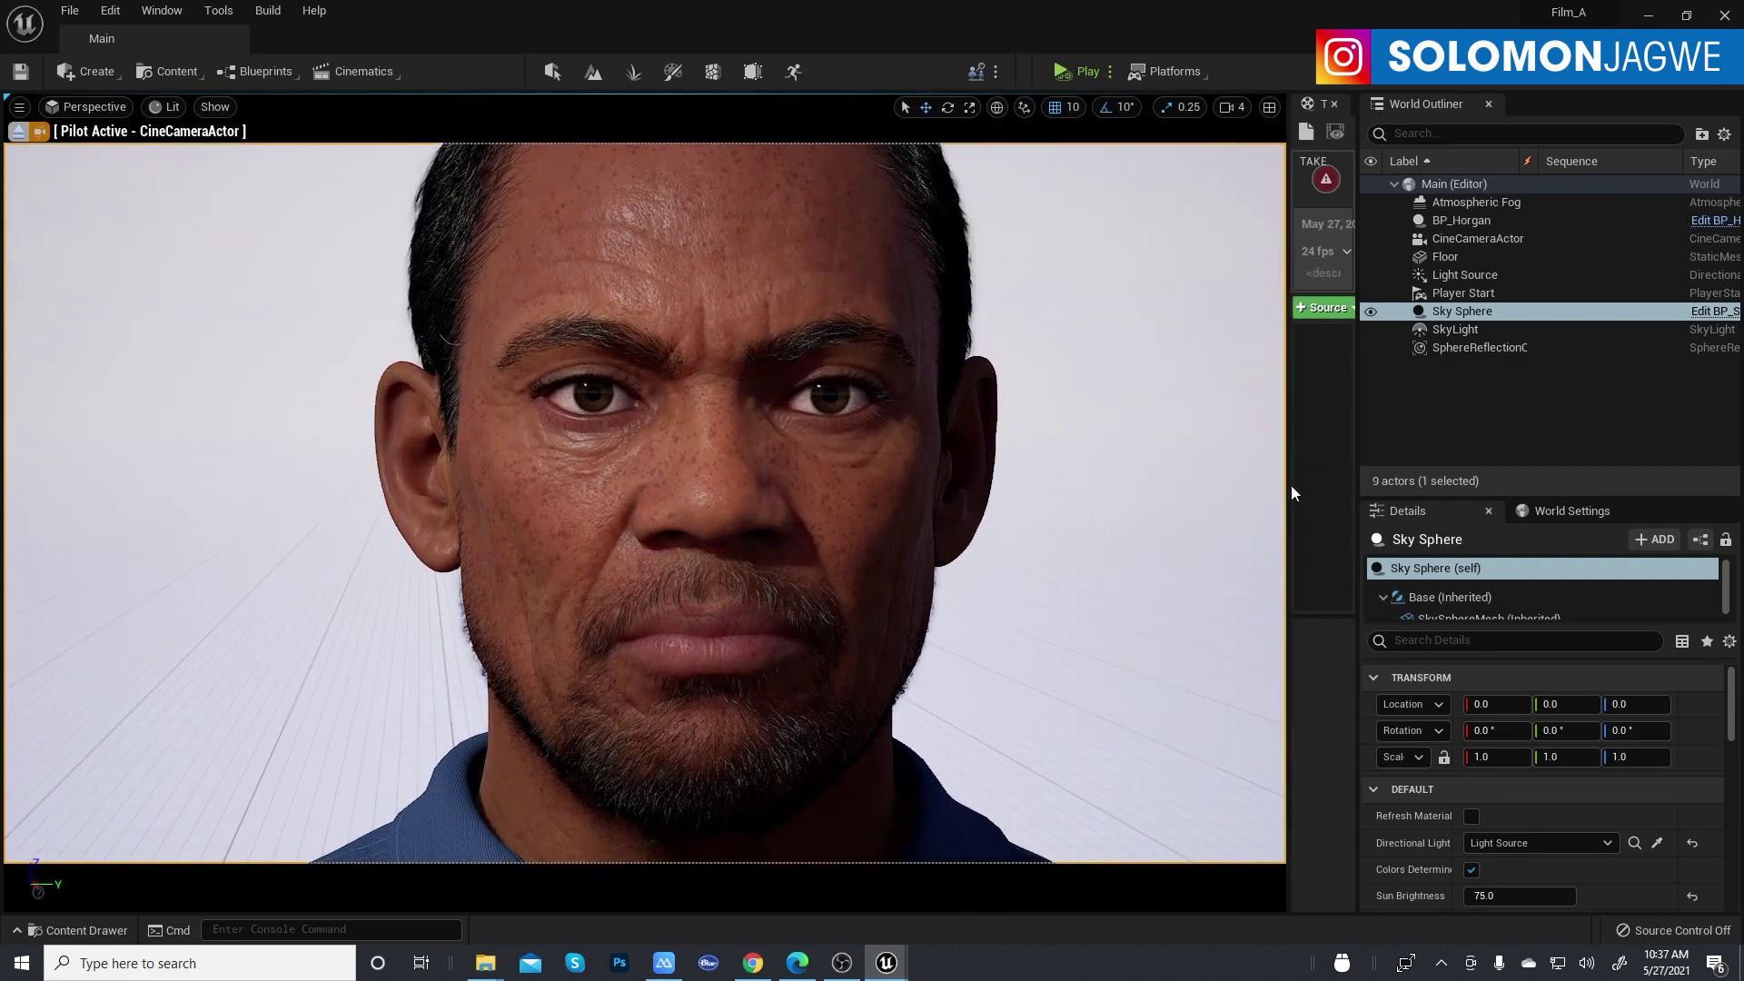
left_click_drag(1288, 490, 1313, 484)
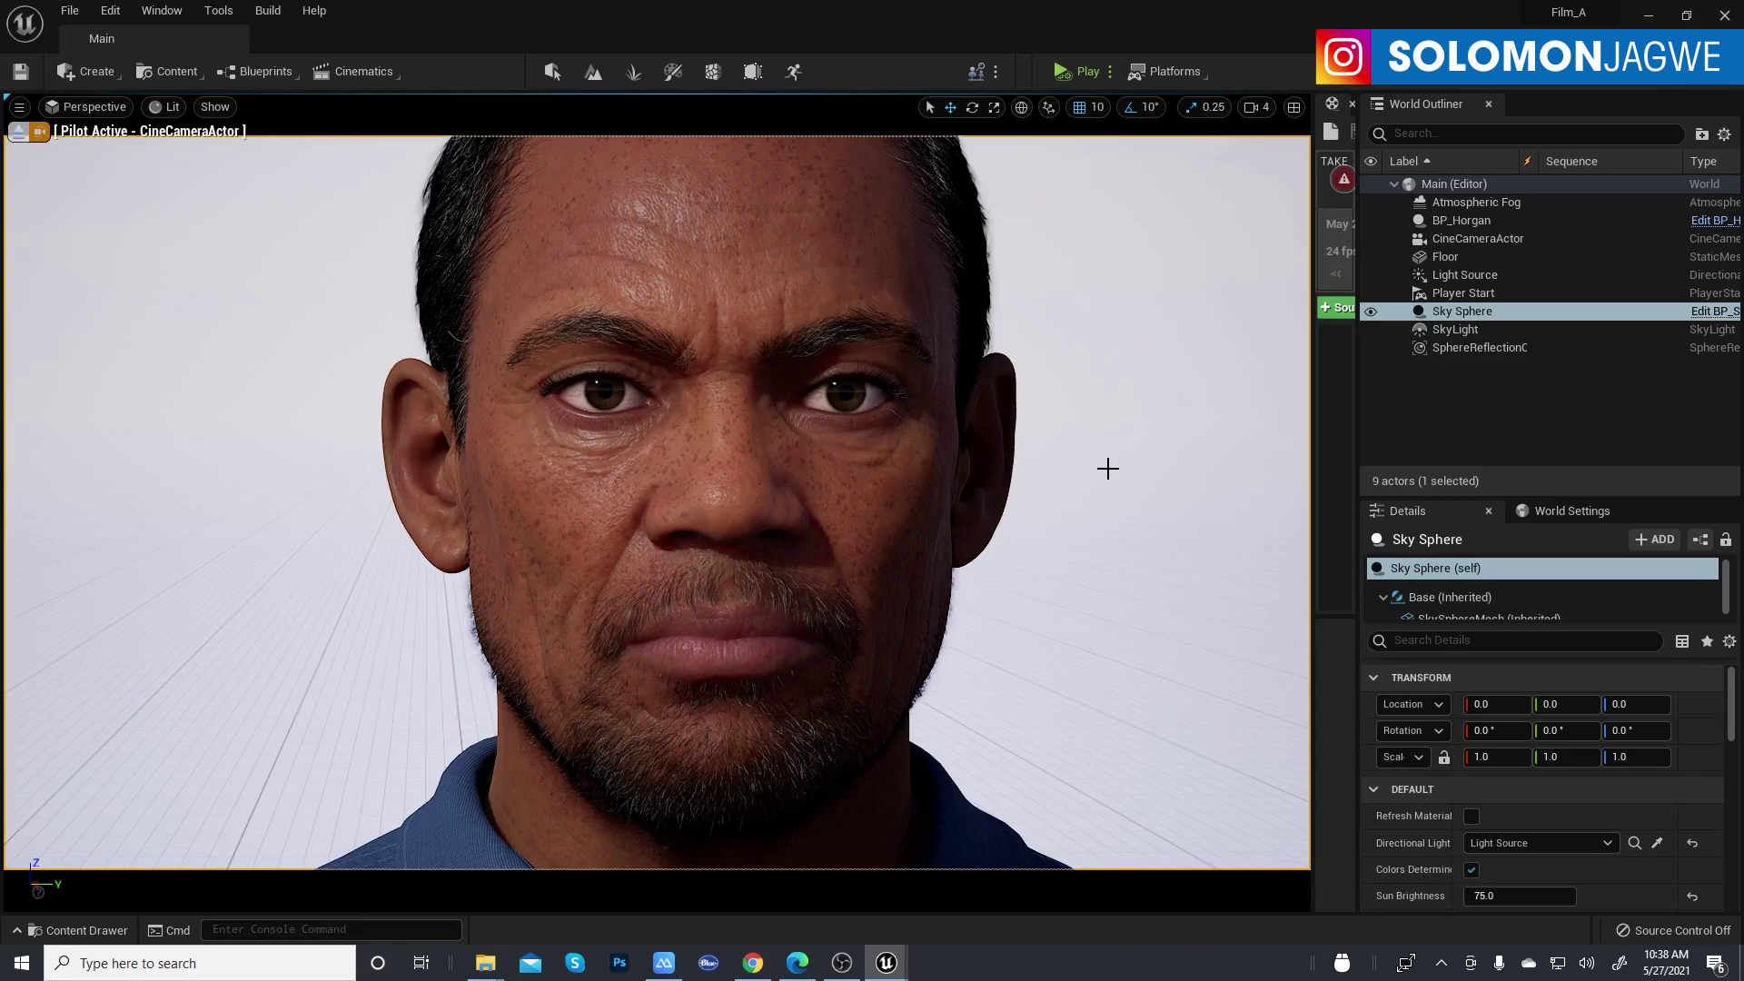
key("g")
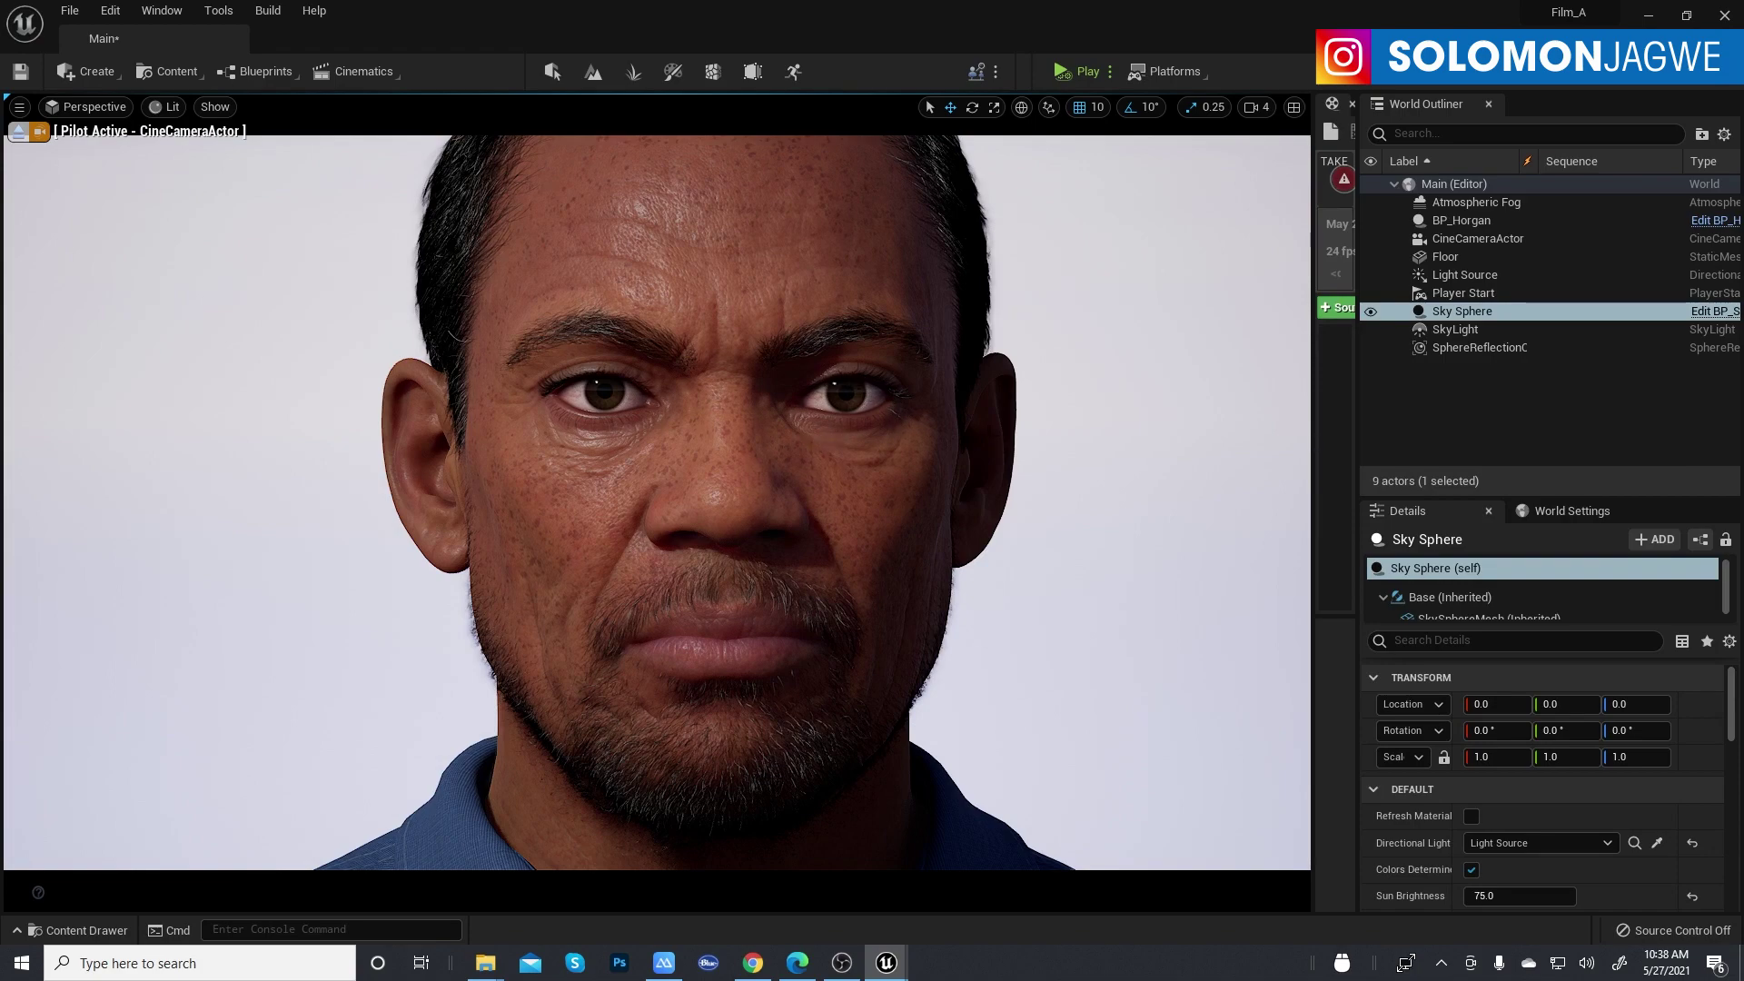
Select the BP_Horgan character in the level and examine its Live Link Face subject and head settings
left_click(927, 511)
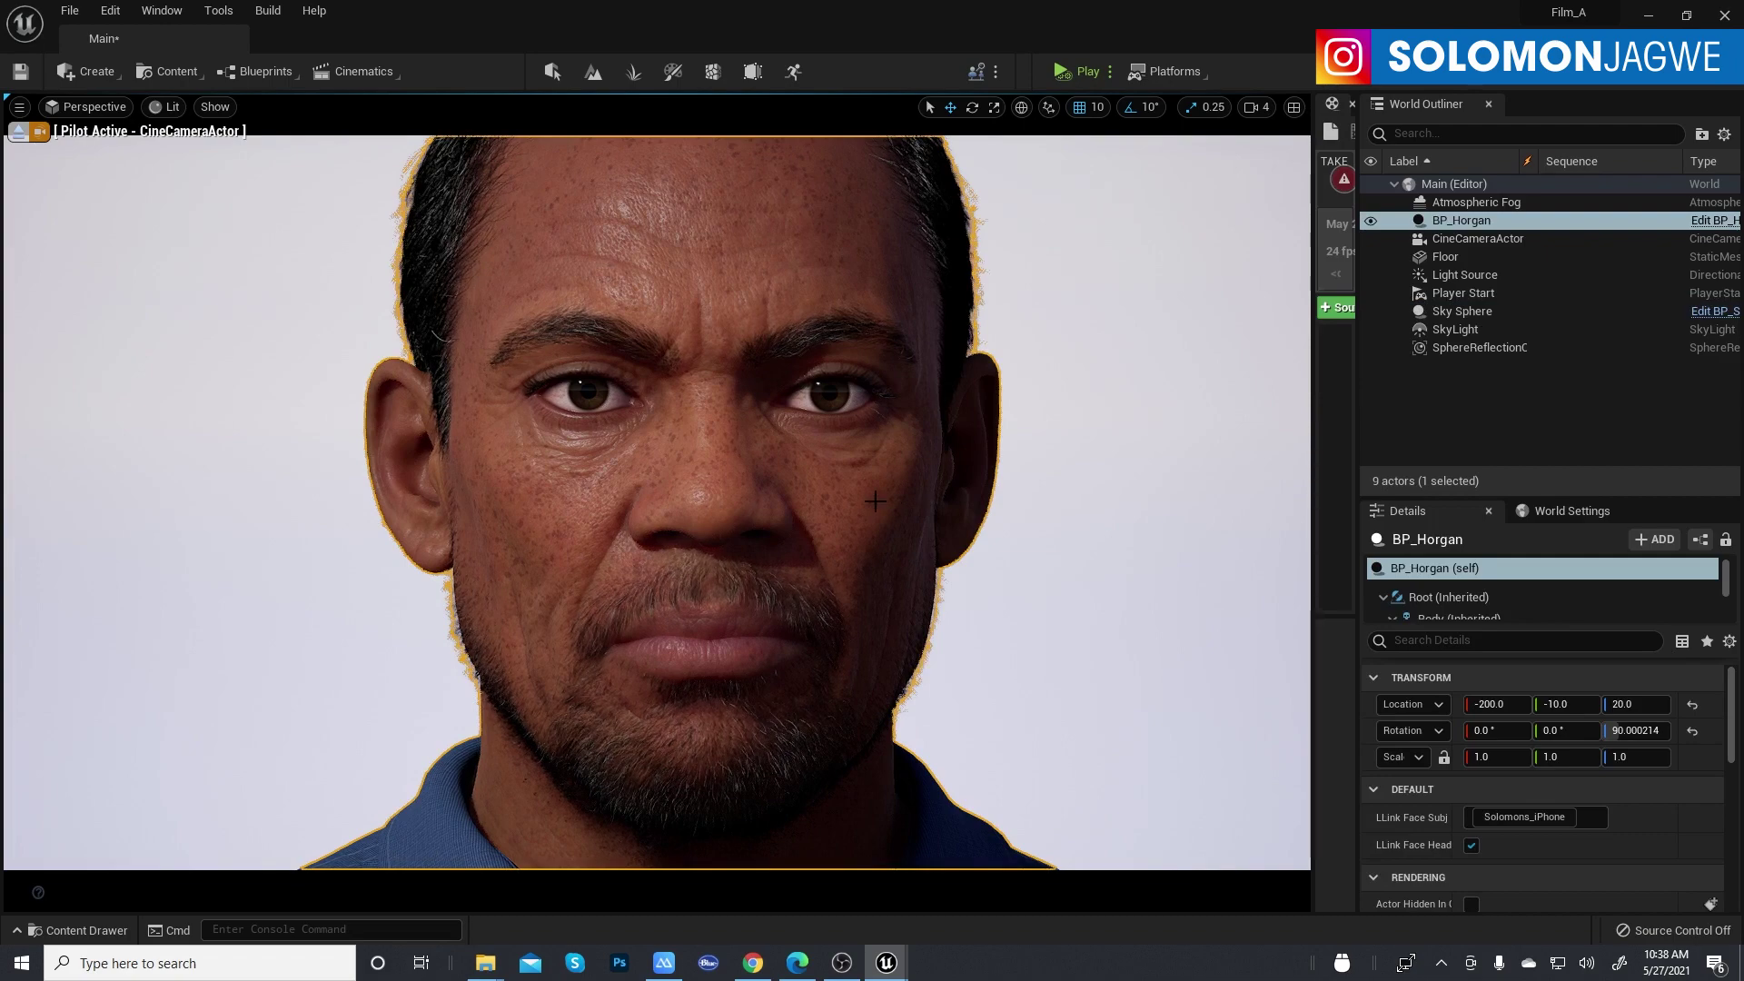
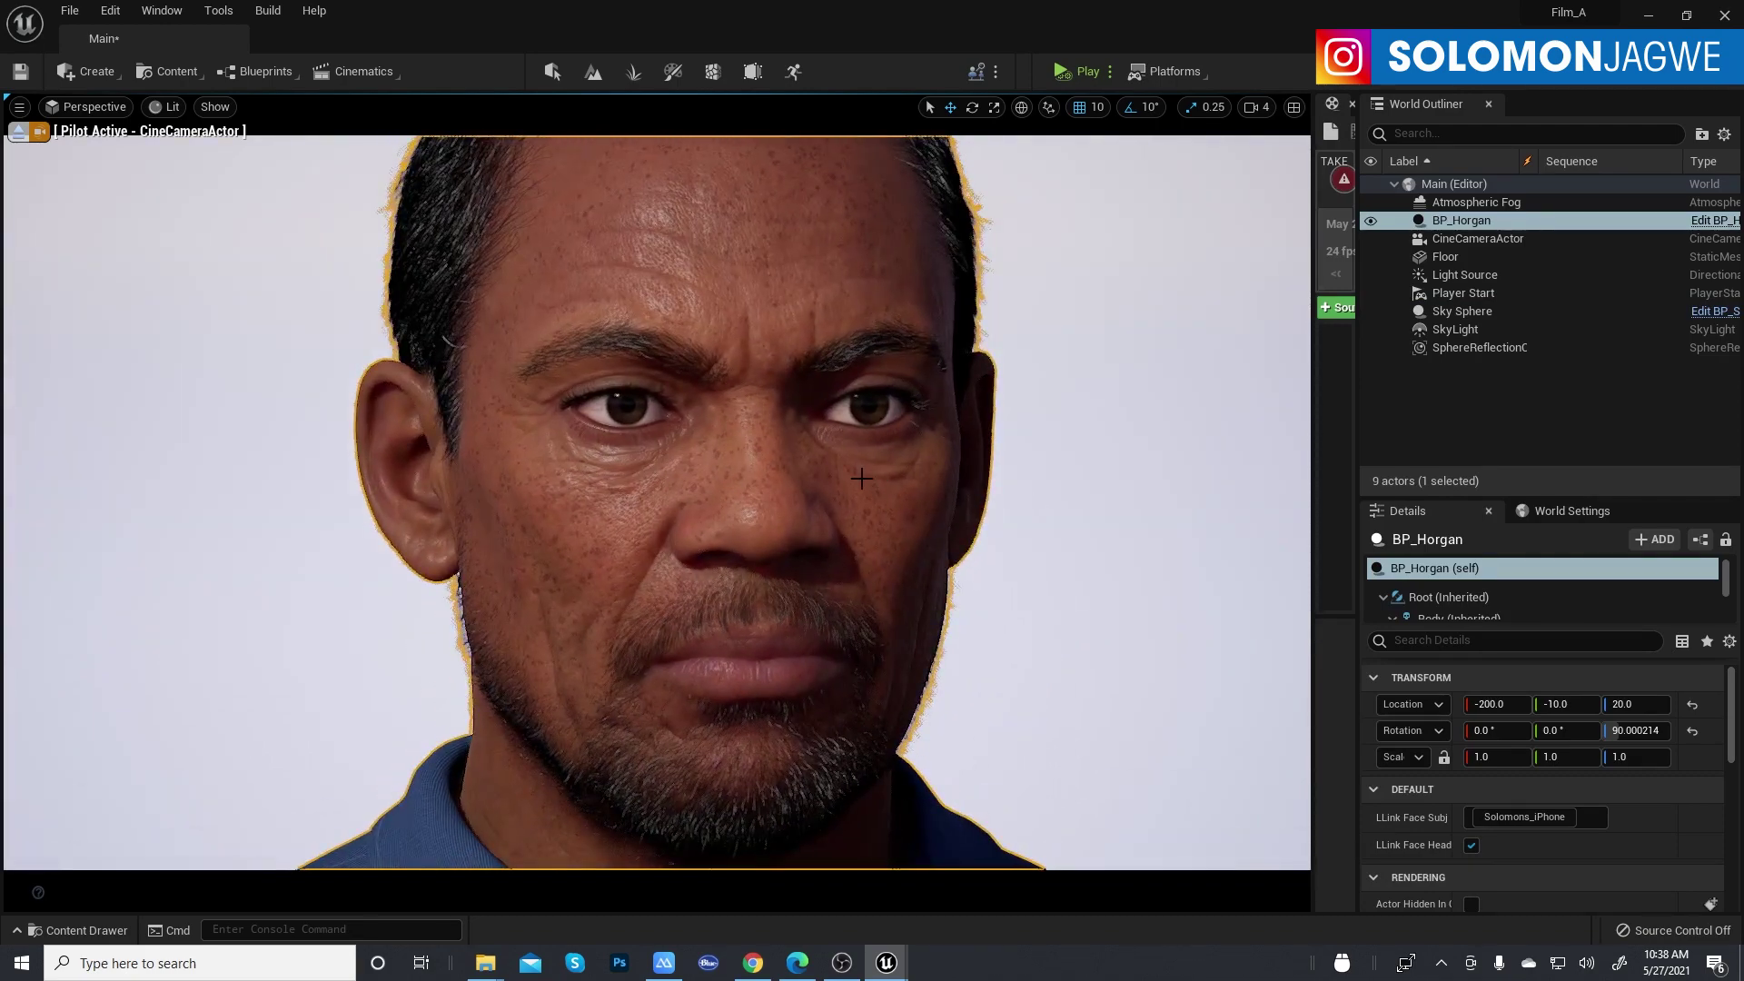
scroll(861, 479, "up", 5)
scroll(986, 499, "down", 5)
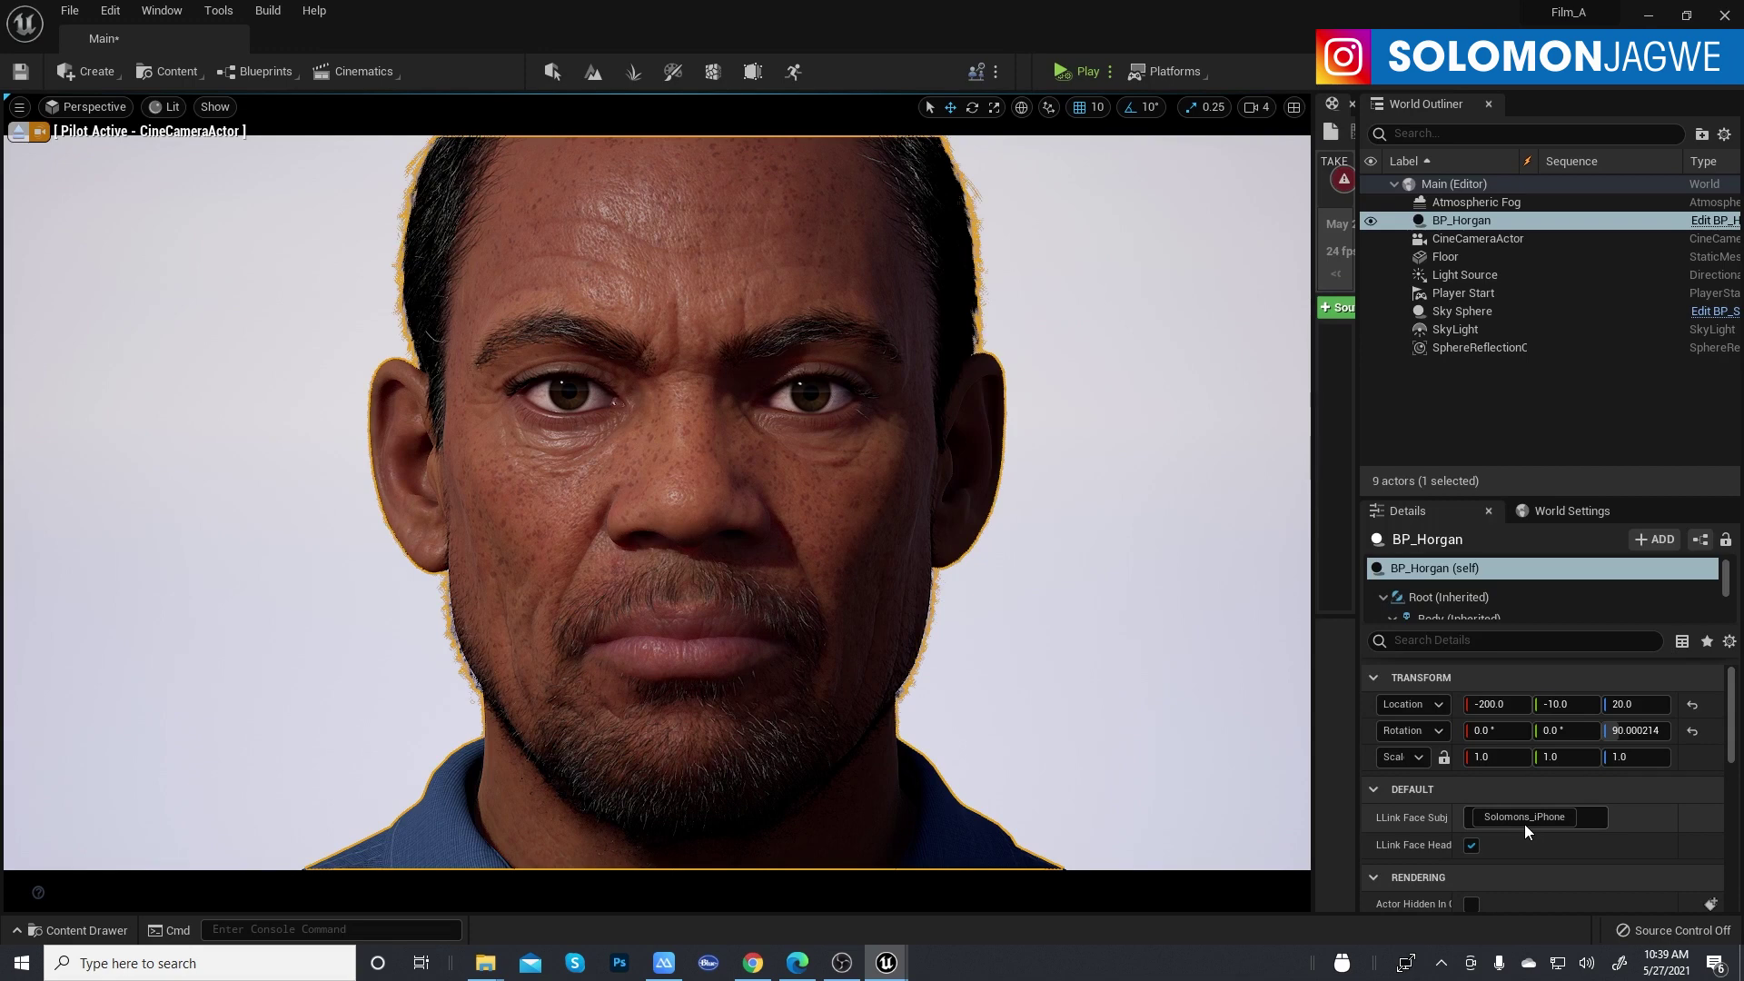
Show the mirrored phone with the live face capture over the viewport, and run the level in Simulate mode
left_click(664, 962)
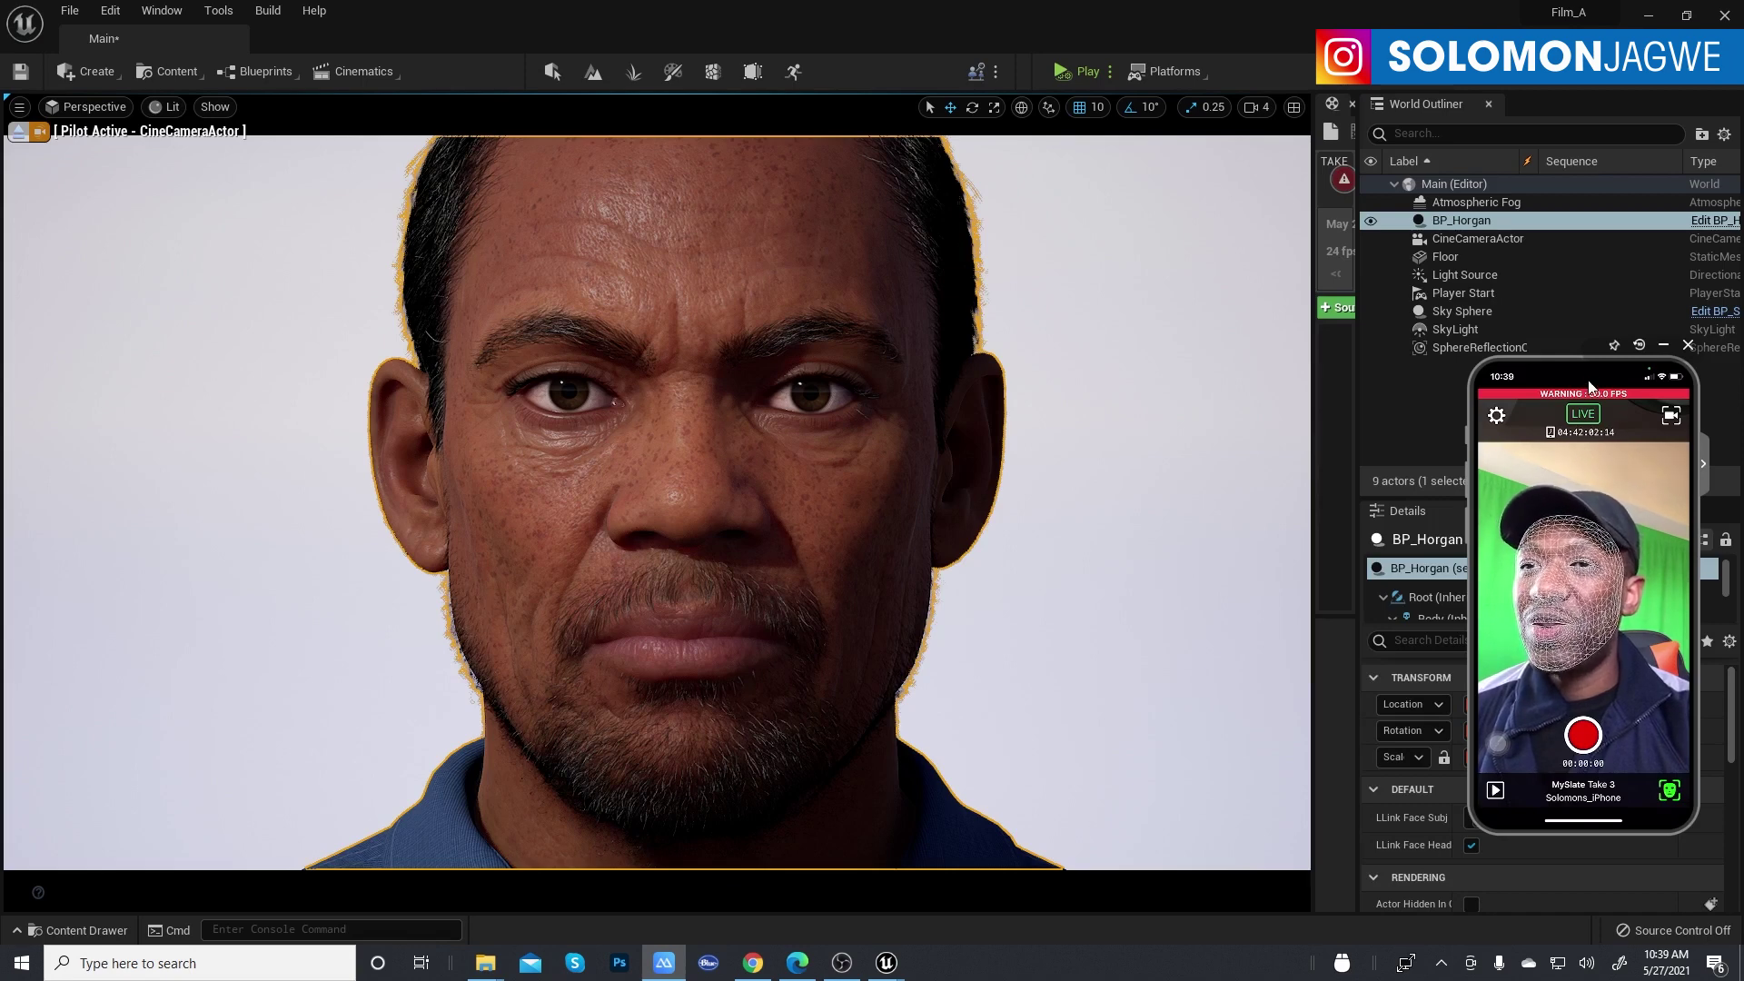
left_click_drag(1589, 386, 1209, 368)
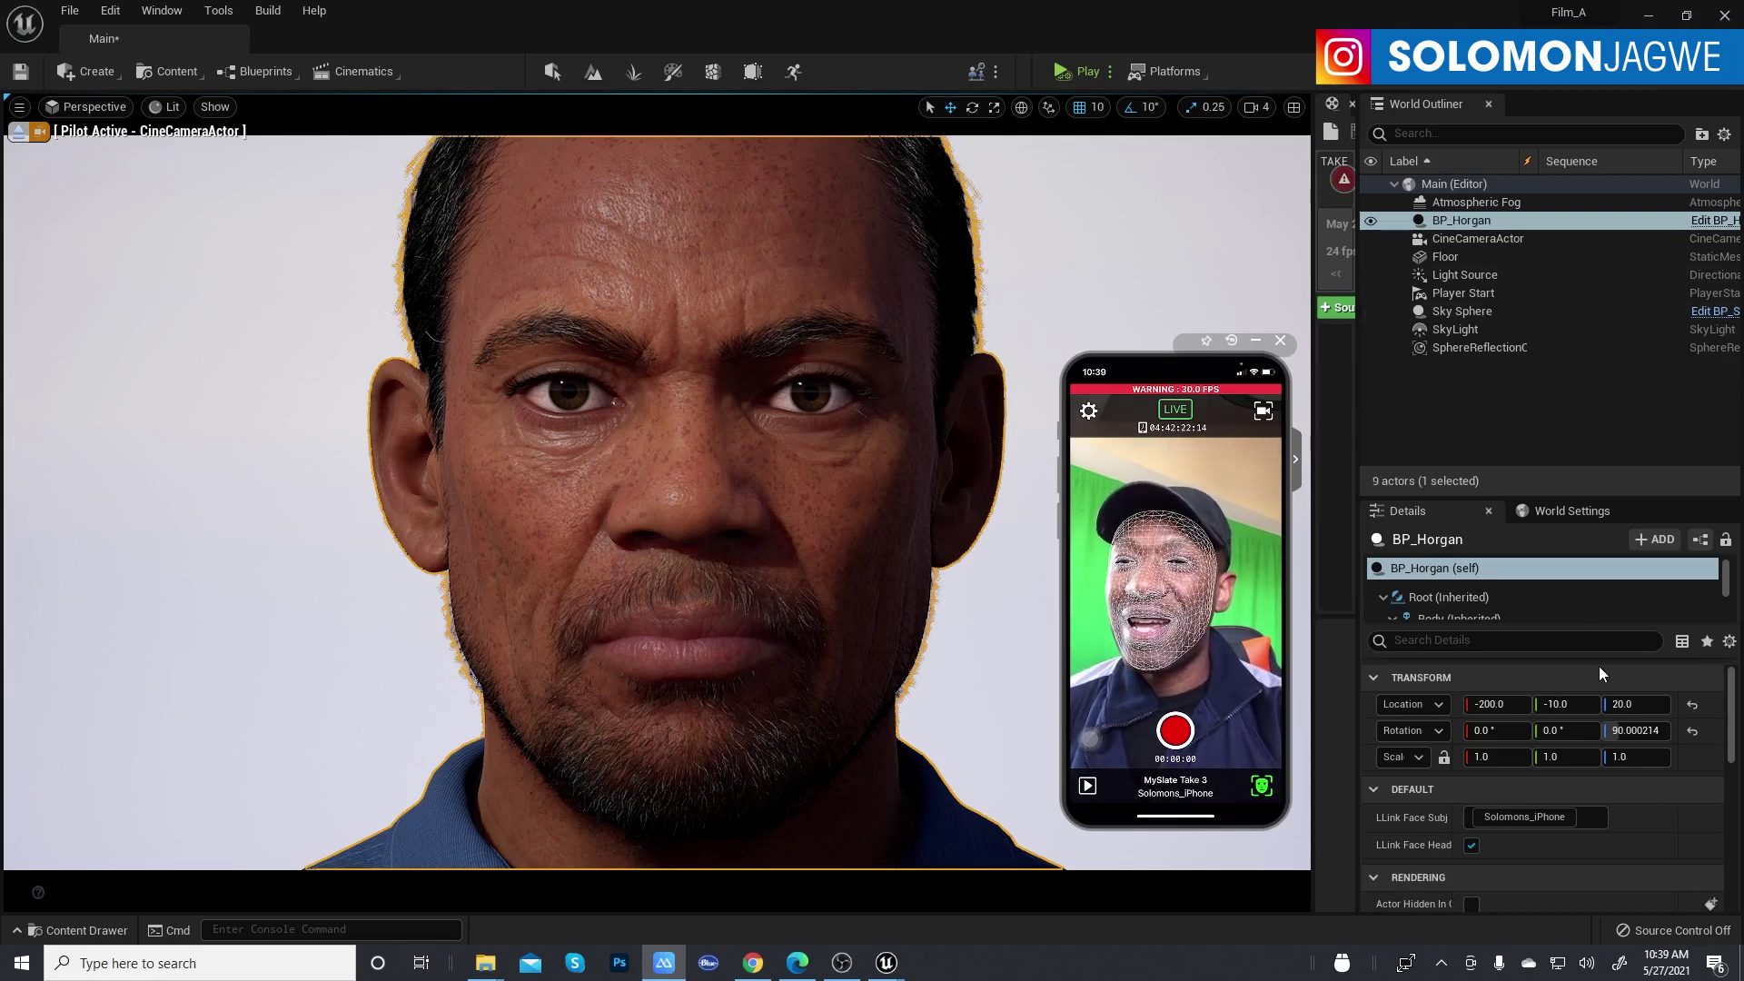
left_click(1110, 71)
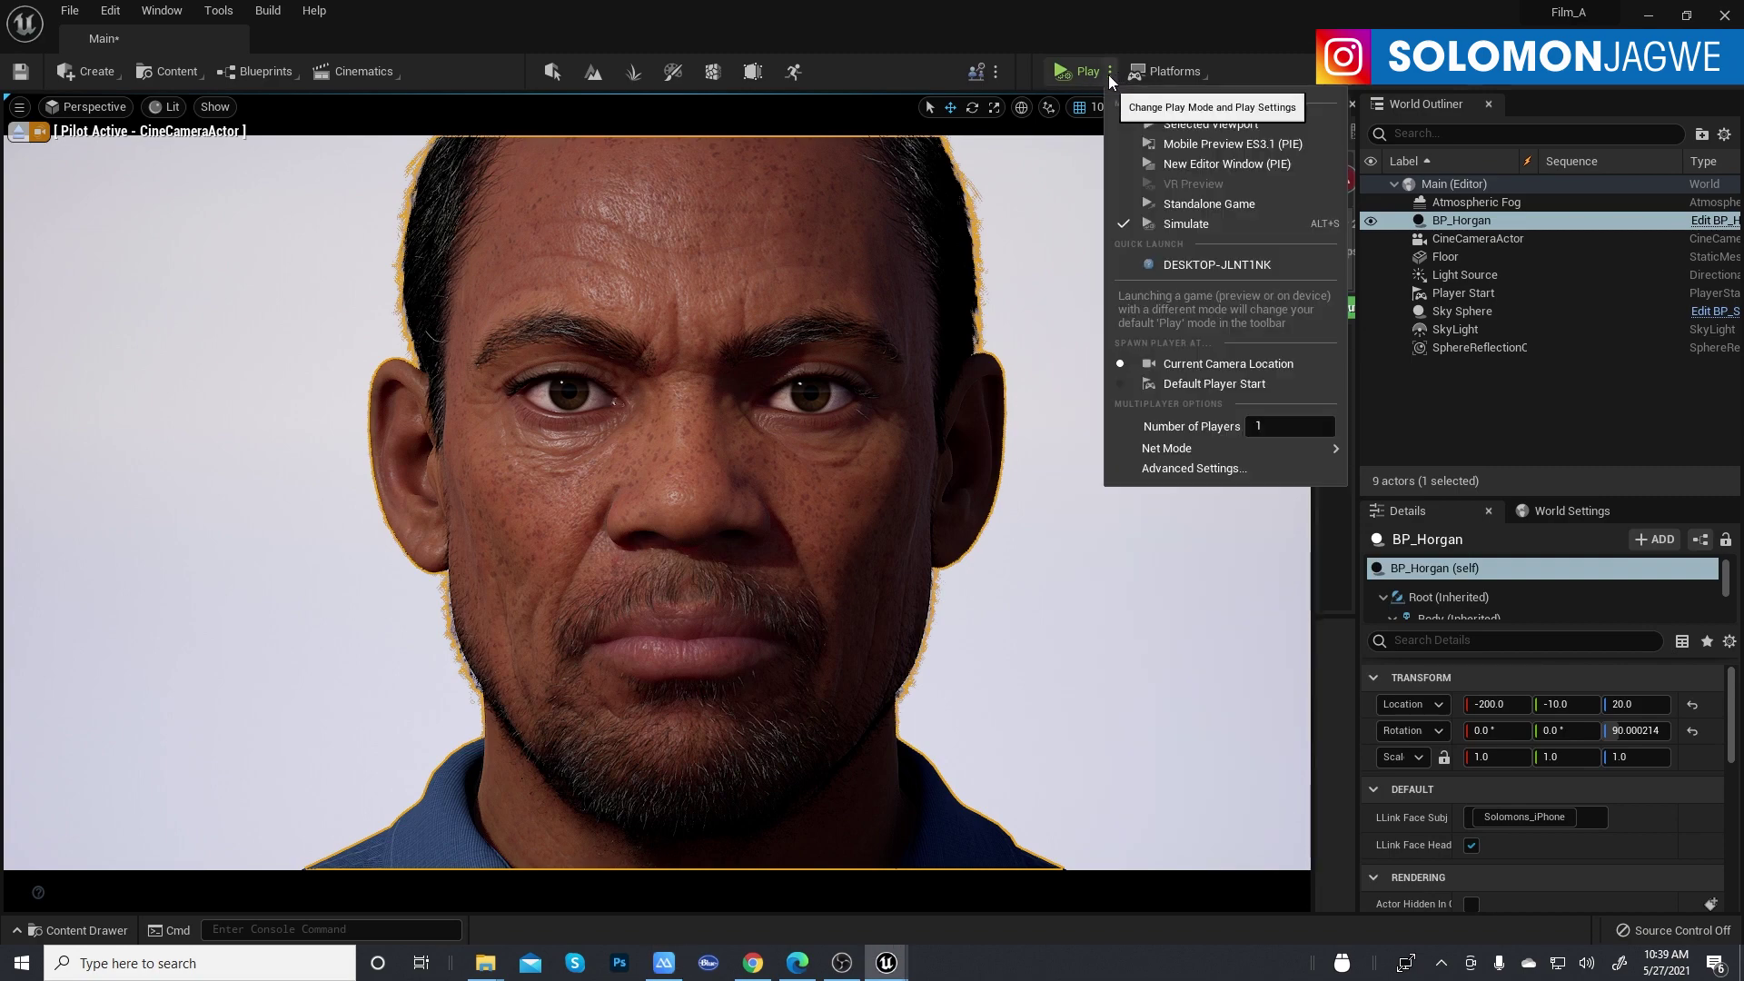
left_click(1182, 226)
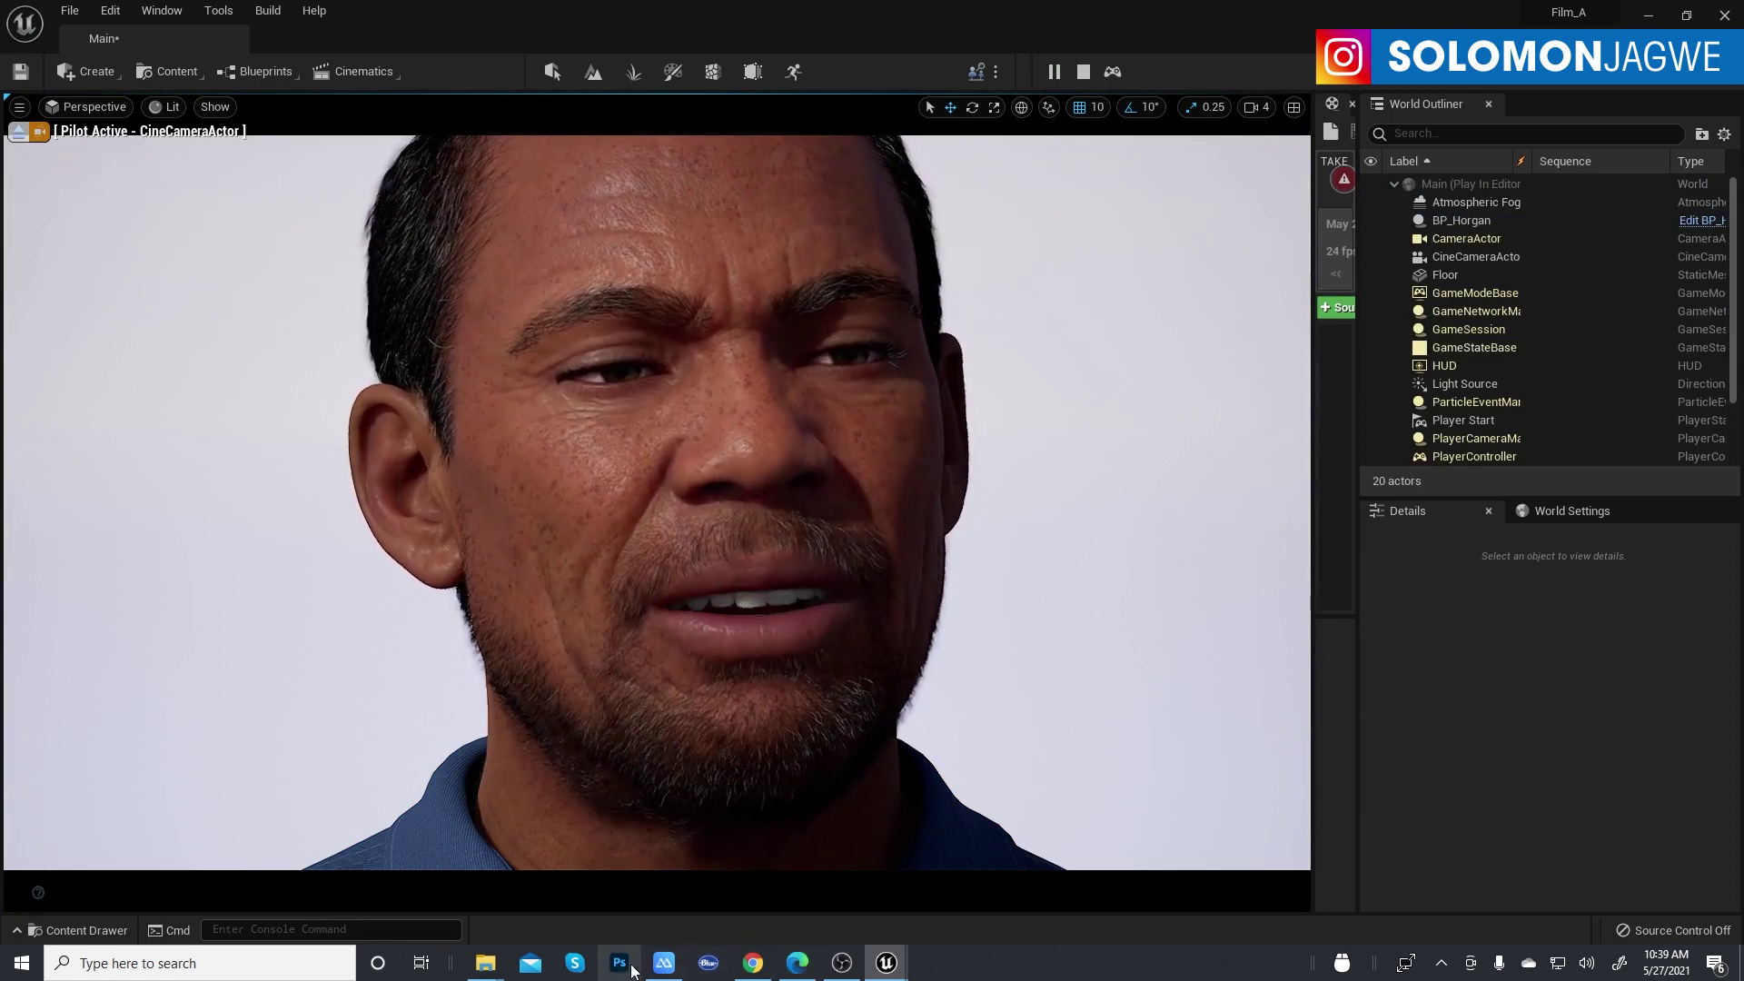
Bring the phone mirroring window back to the front and restore the editor to a smaller floating window beside it
left_click(664, 962)
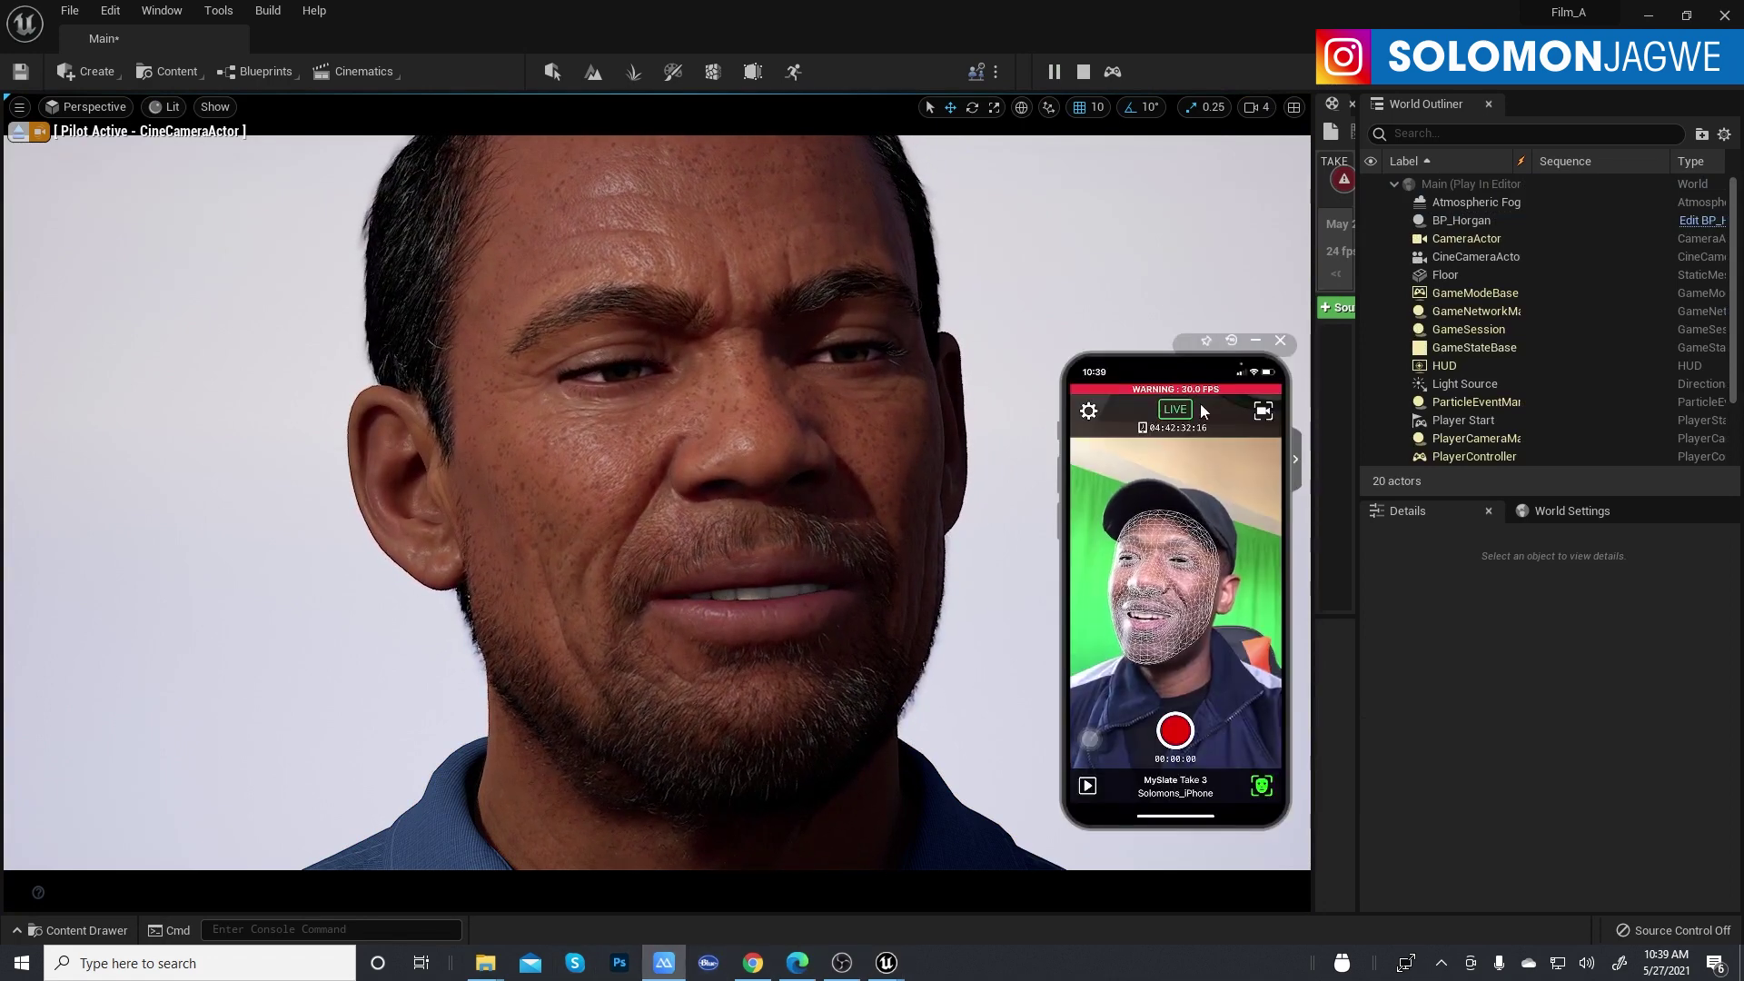
left_click_drag(1200, 412, 1486, 437)
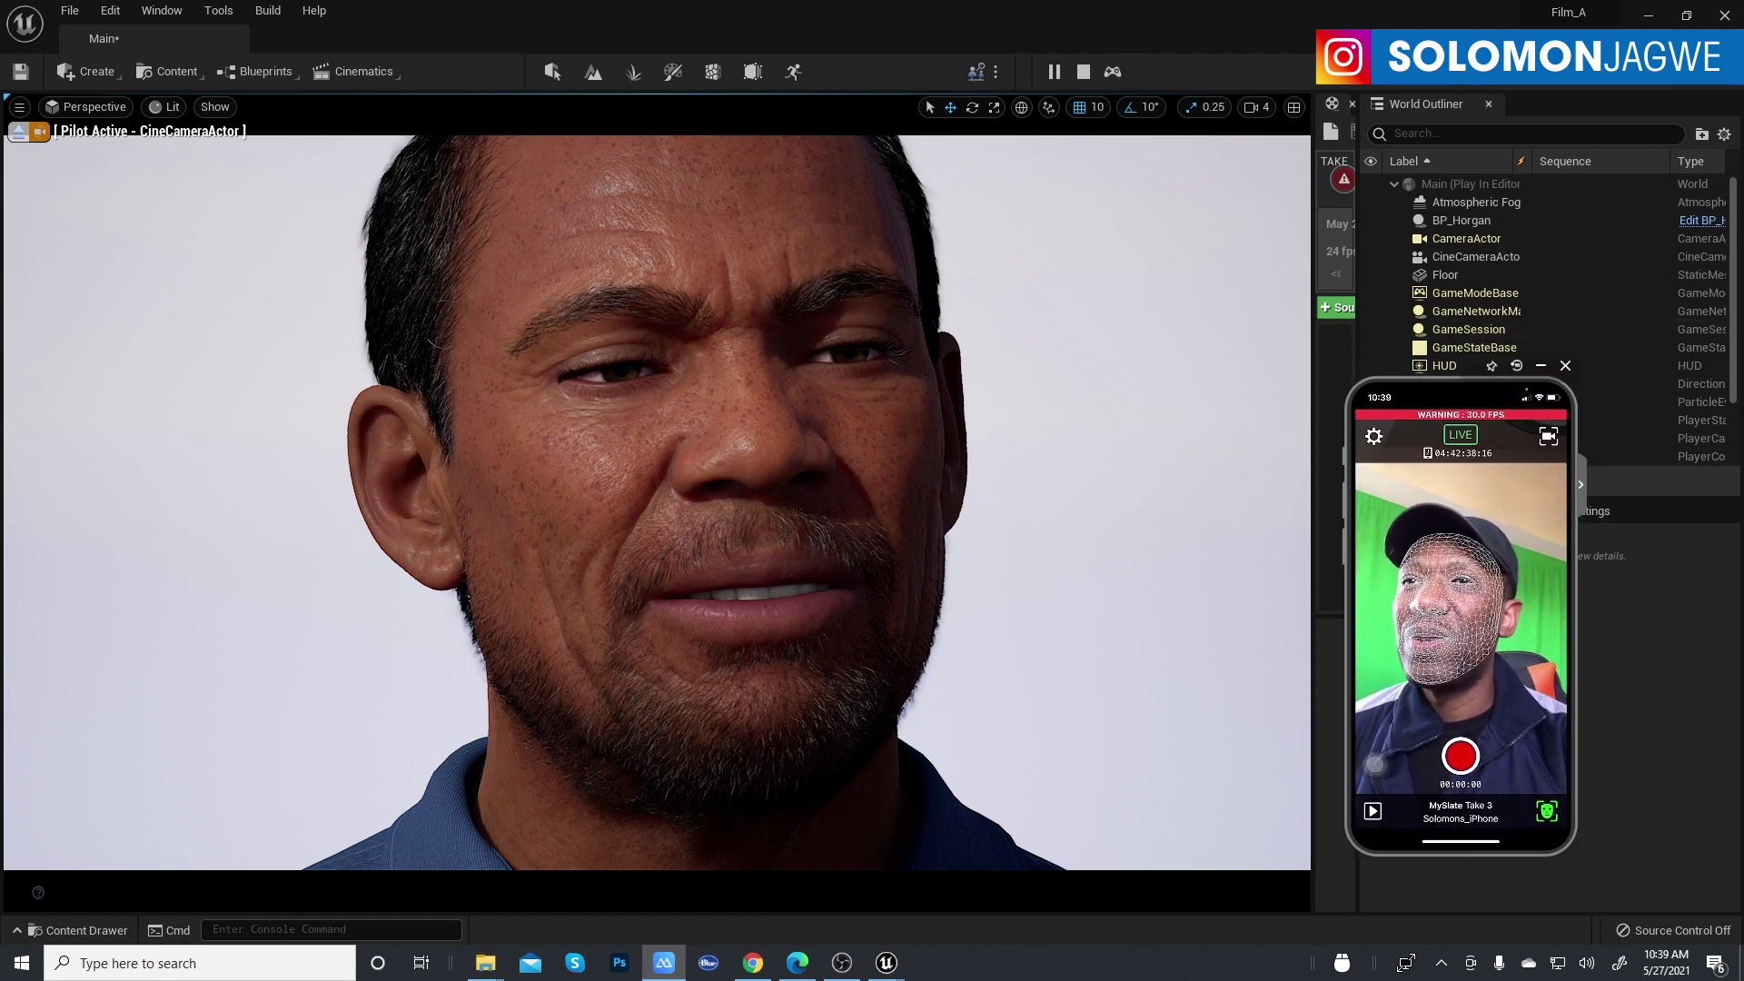
key("super+Down")
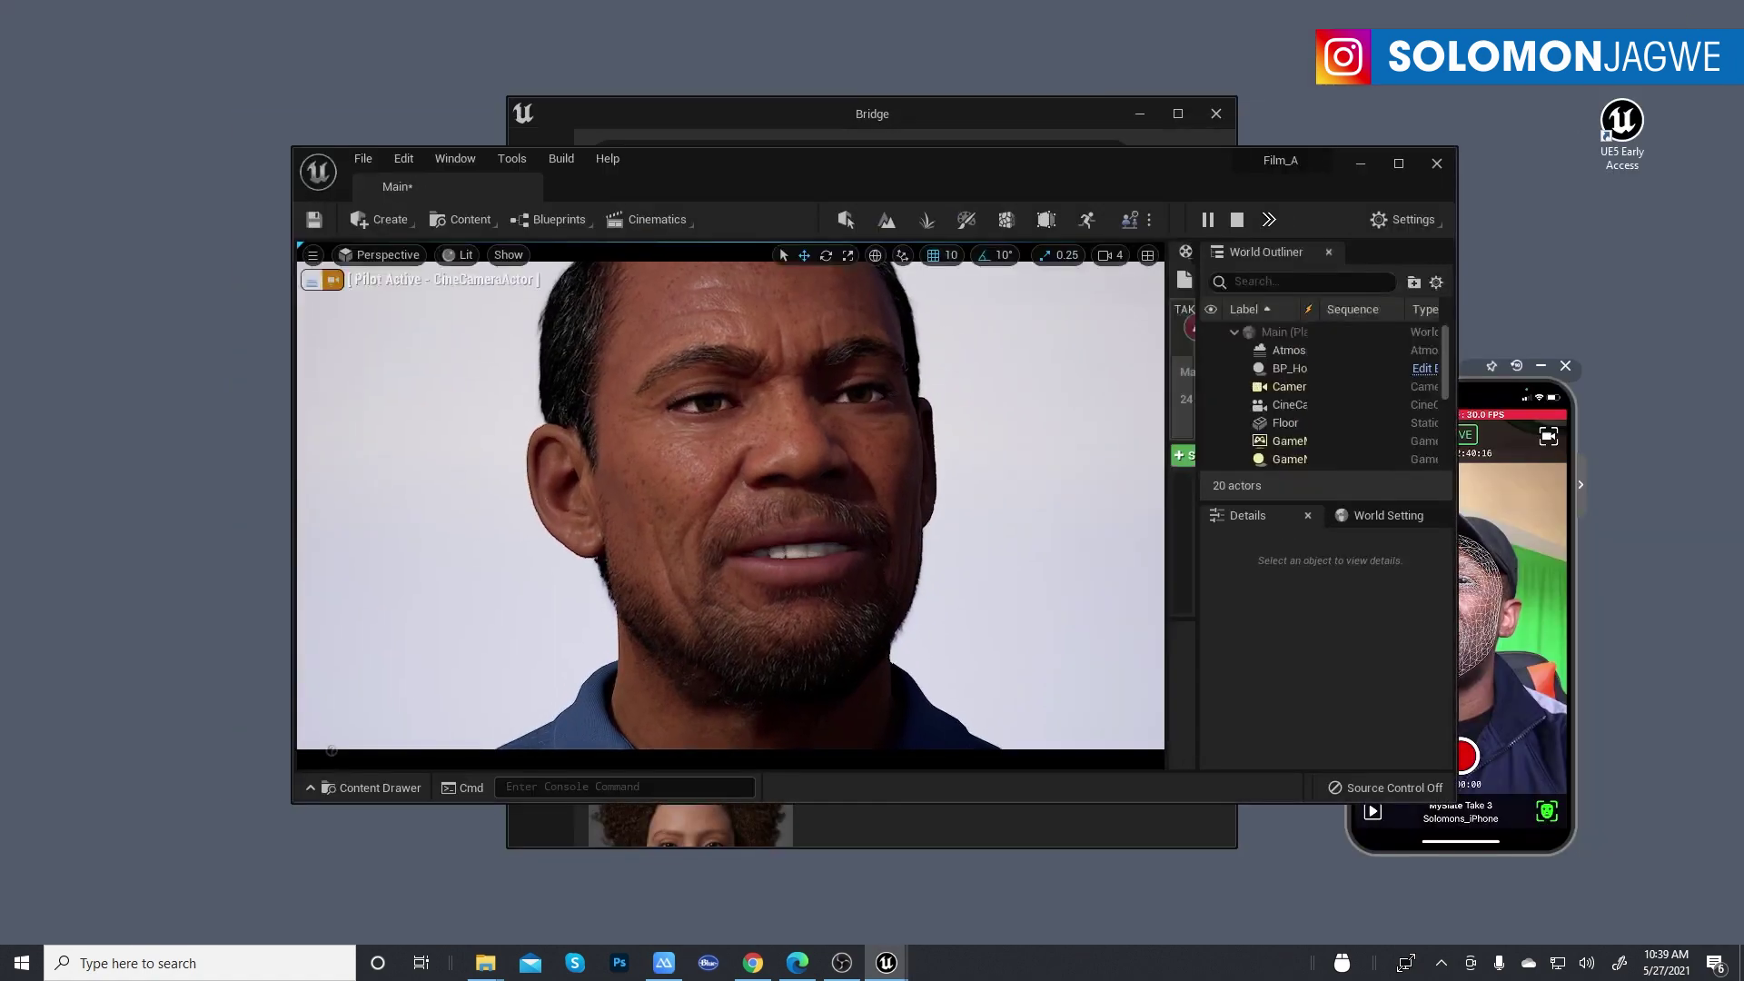
left_click_drag(1122, 169, 914, 172)
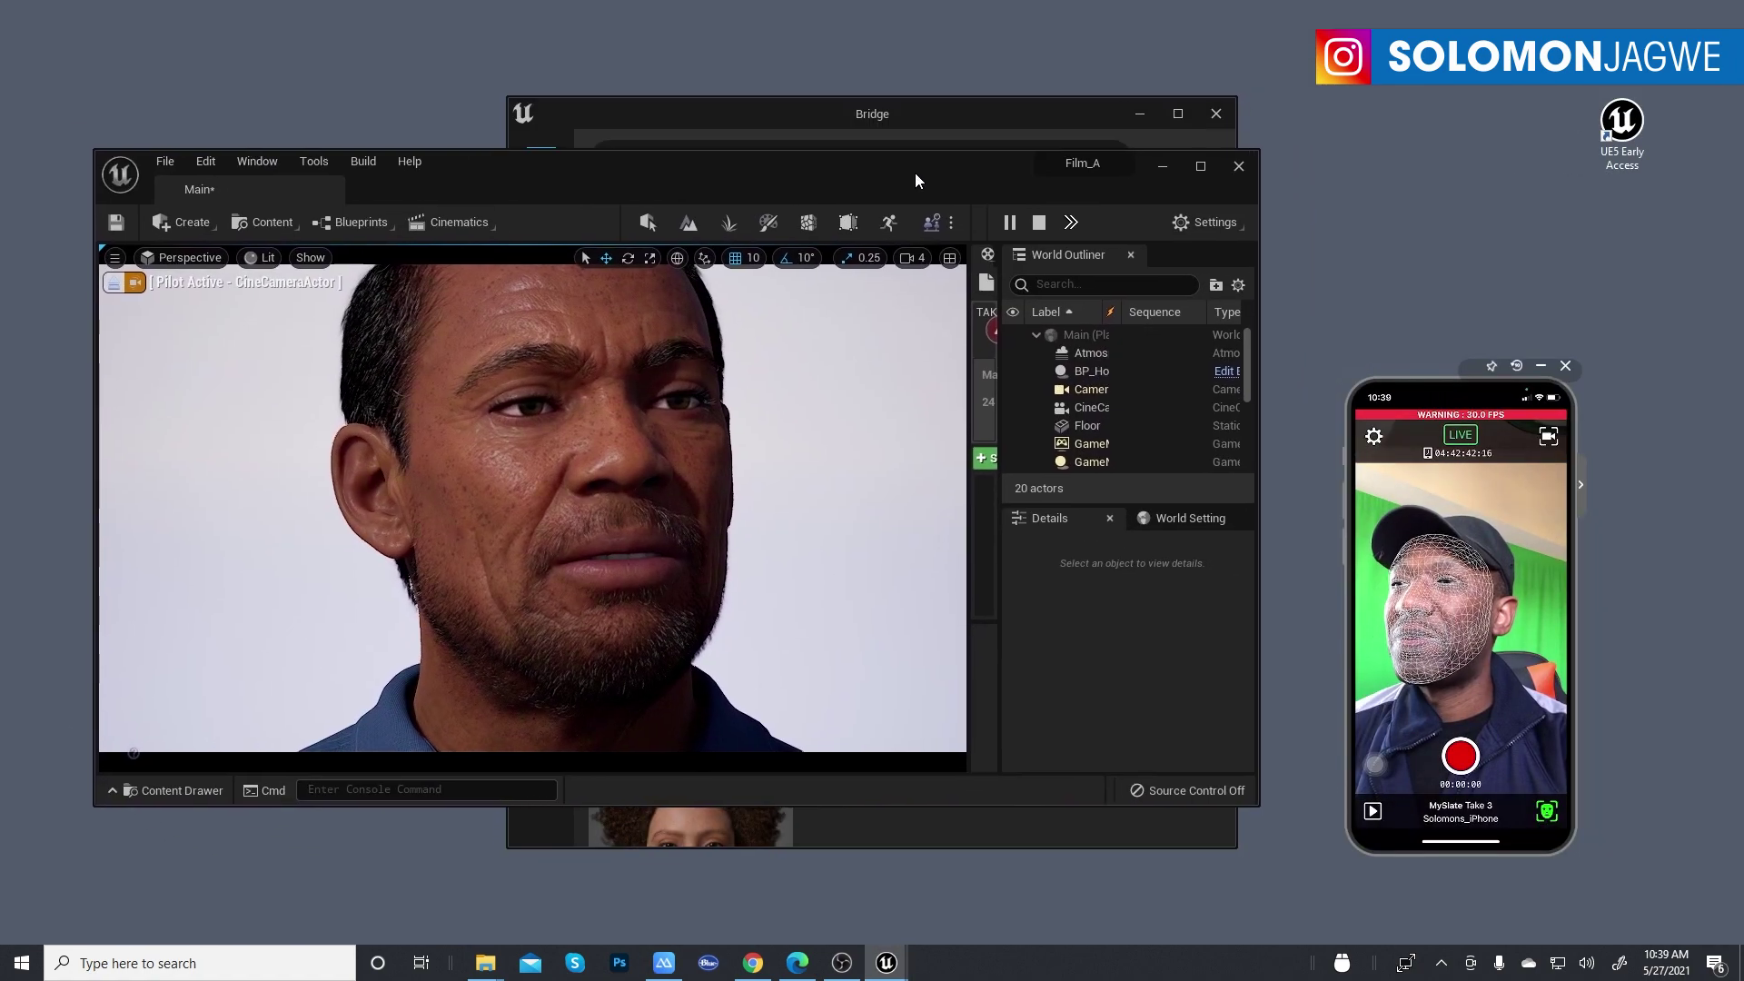
Close the Bridge window and move the editor window toward the desktop's upper-left corner
left_click(1223, 112)
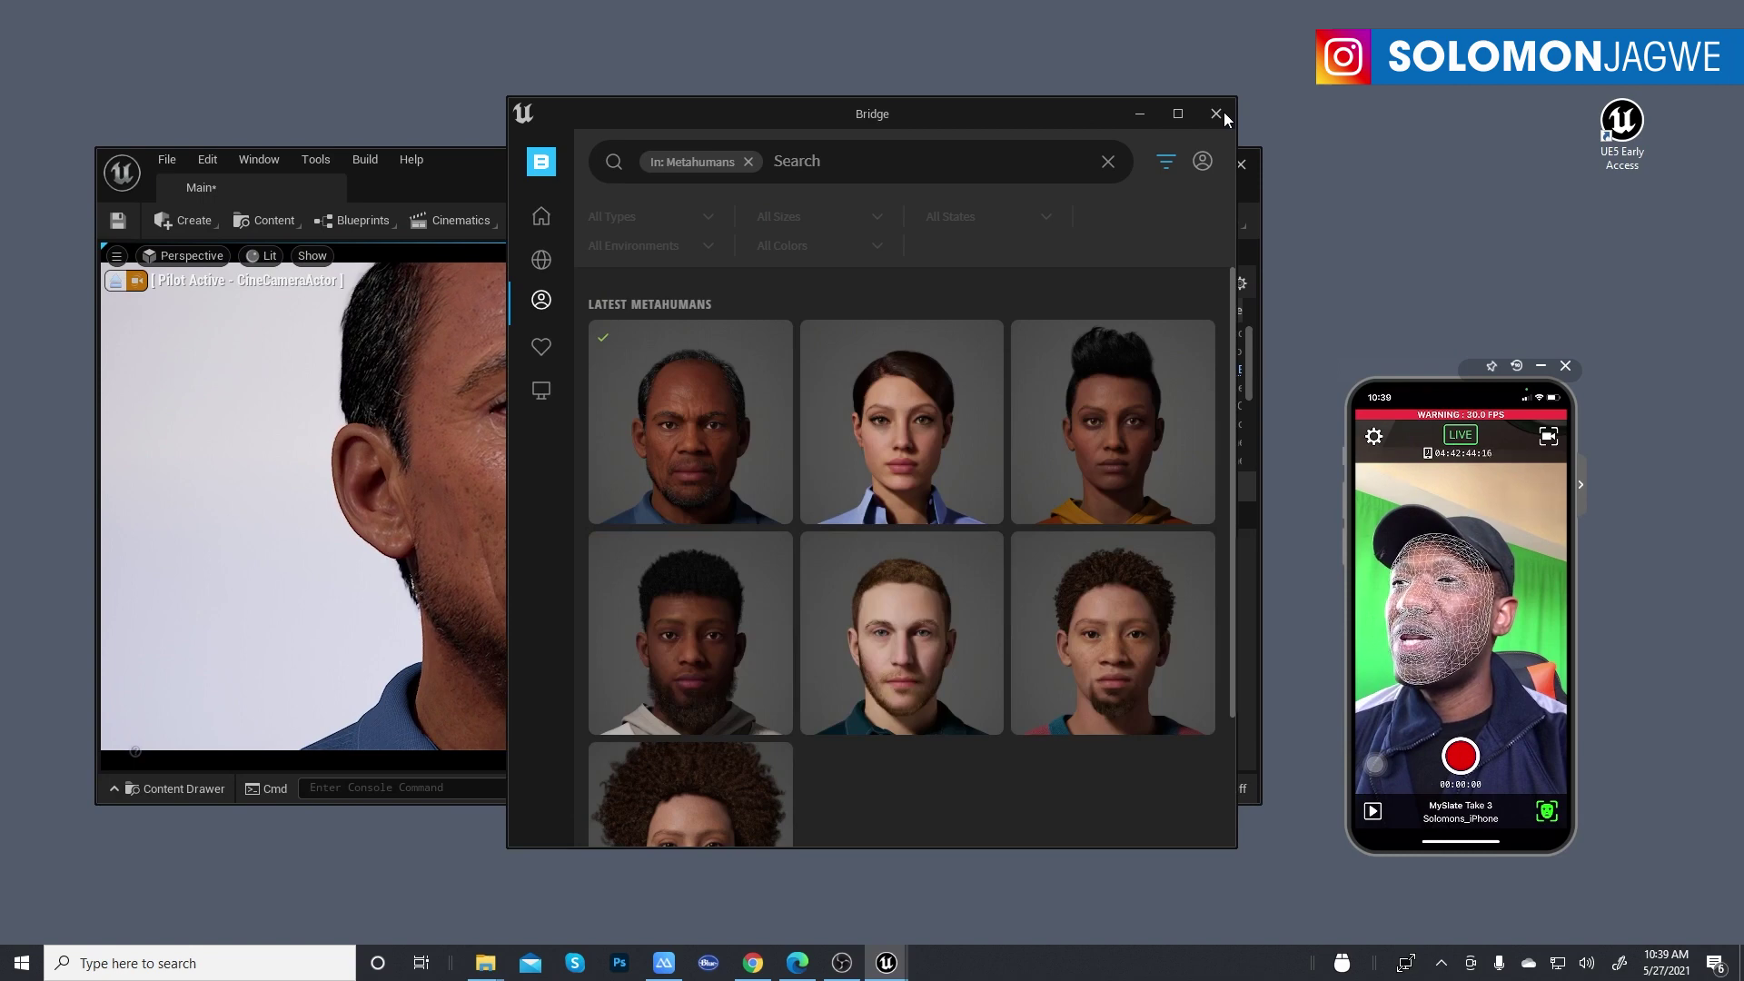
left_click(1223, 114)
left_click_drag(990, 177, 931, 66)
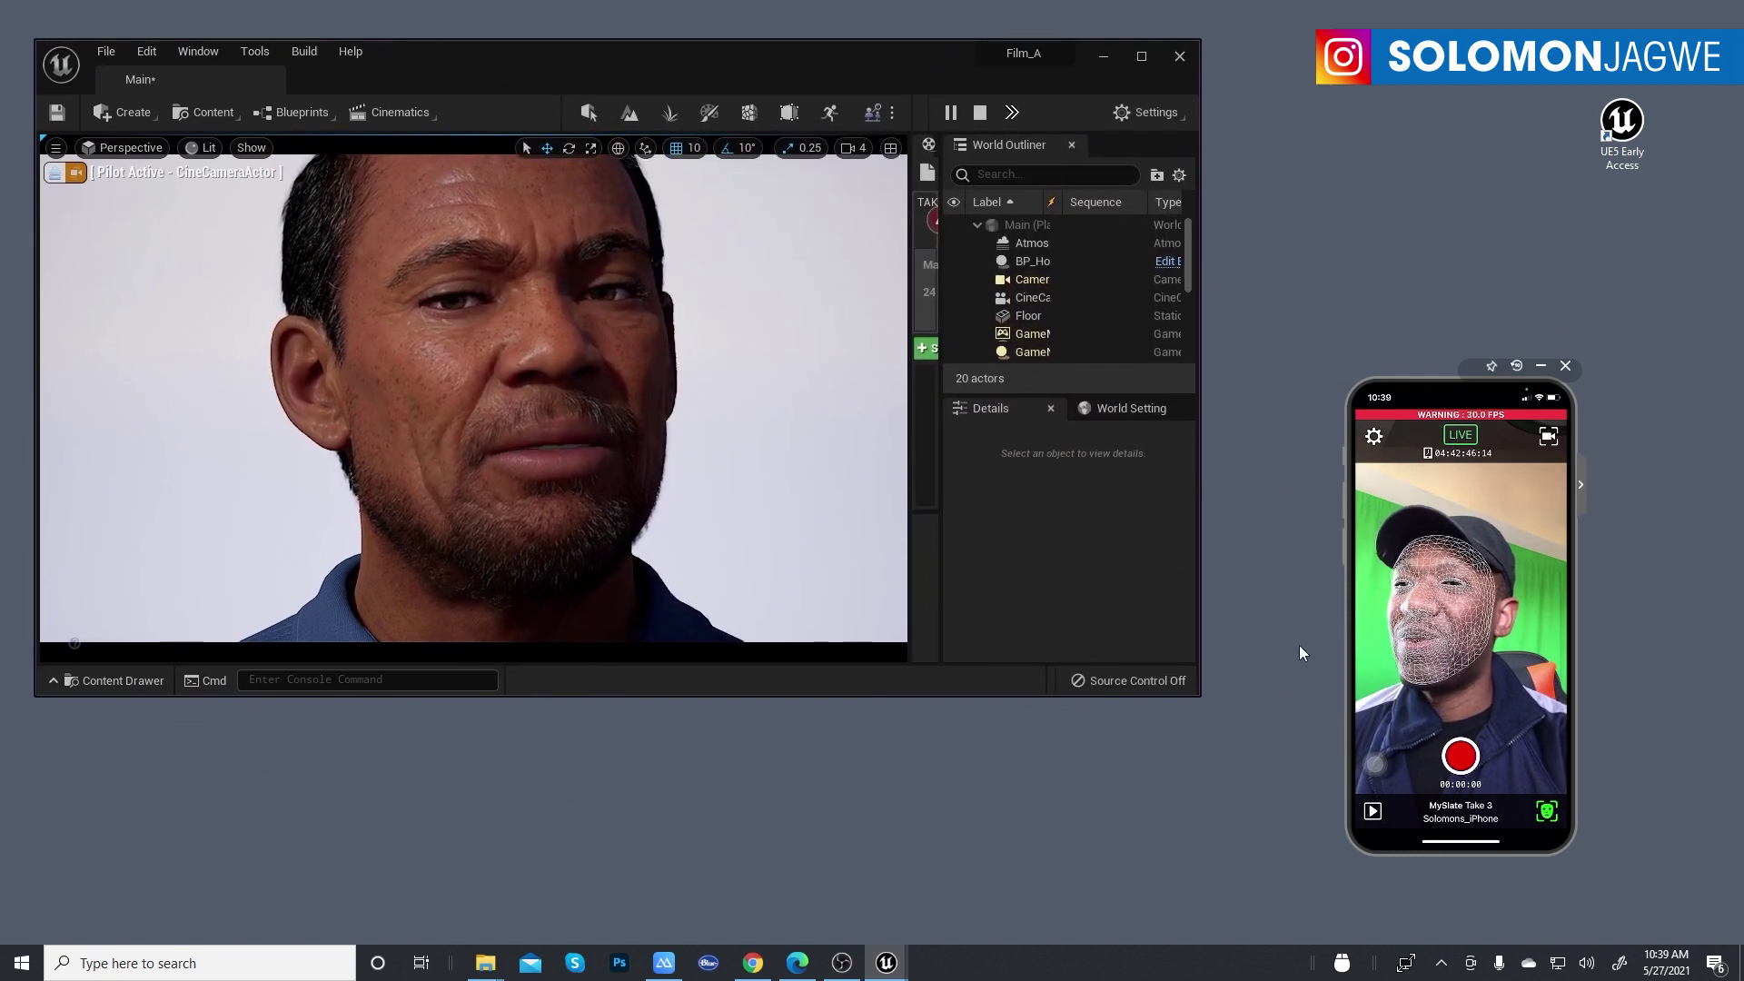
Enlarge the editor and phone mirroring windows and arrange them side by side to fill most of the desktop
left_click_drag(1467, 365, 1467, 140)
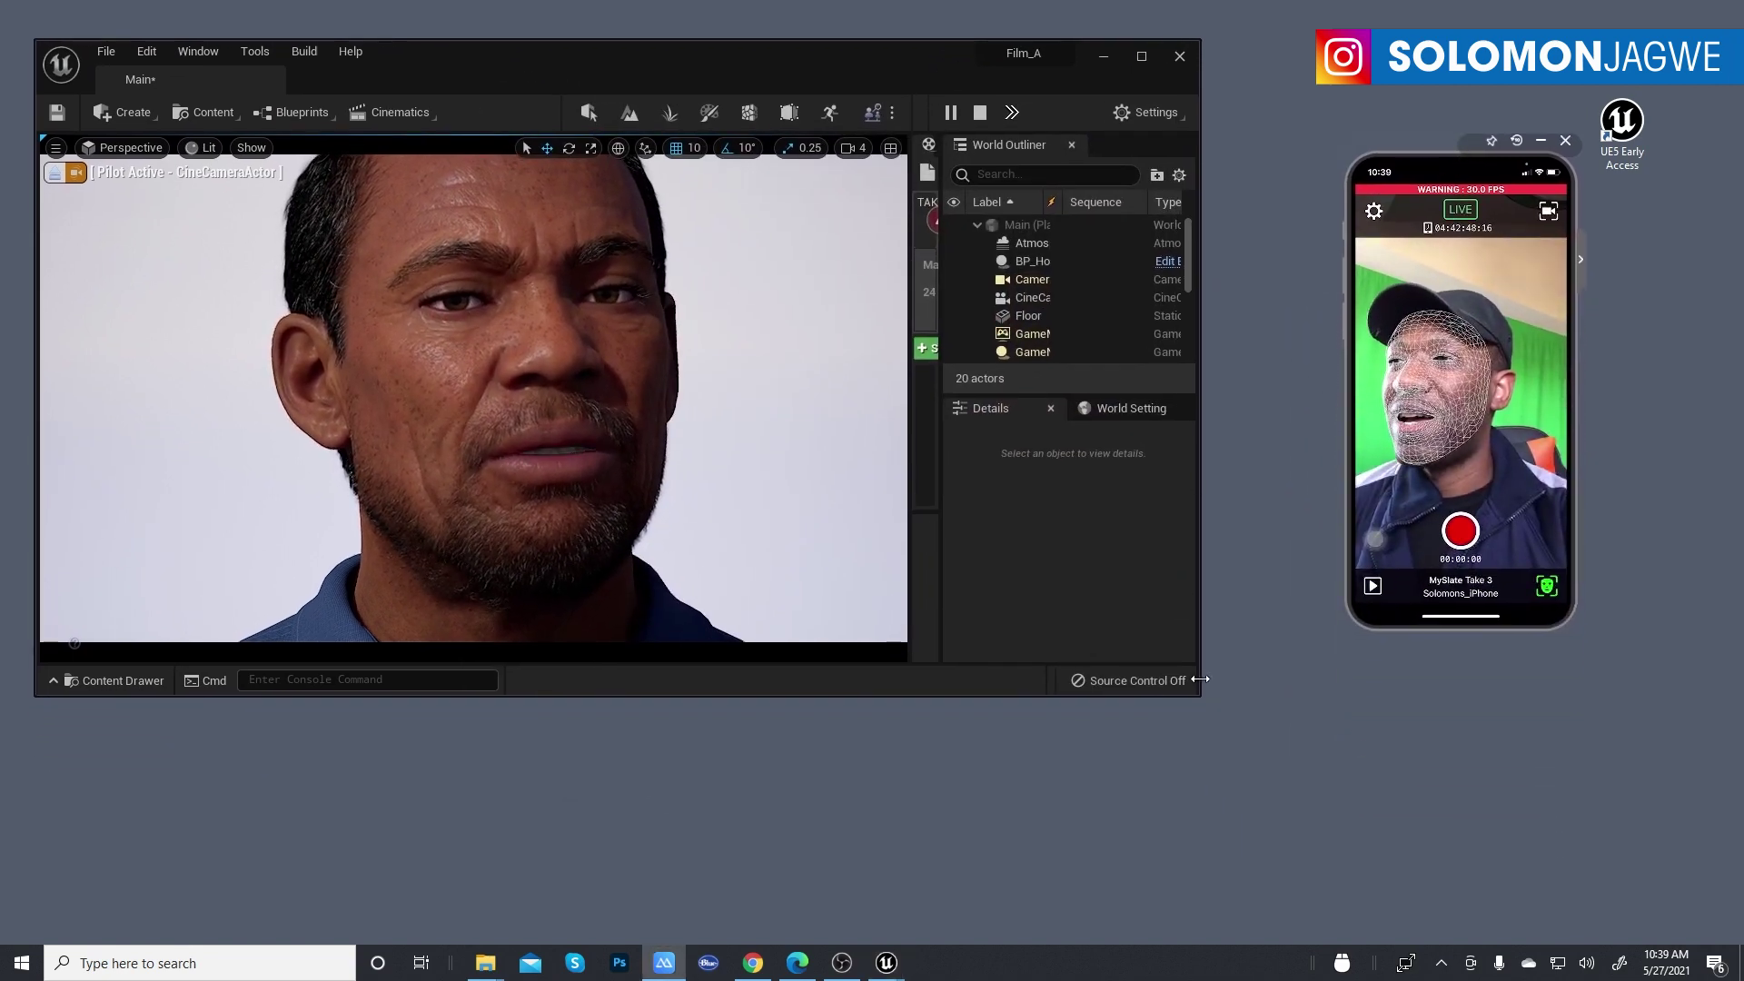
left_click_drag(1200, 697, 1349, 931)
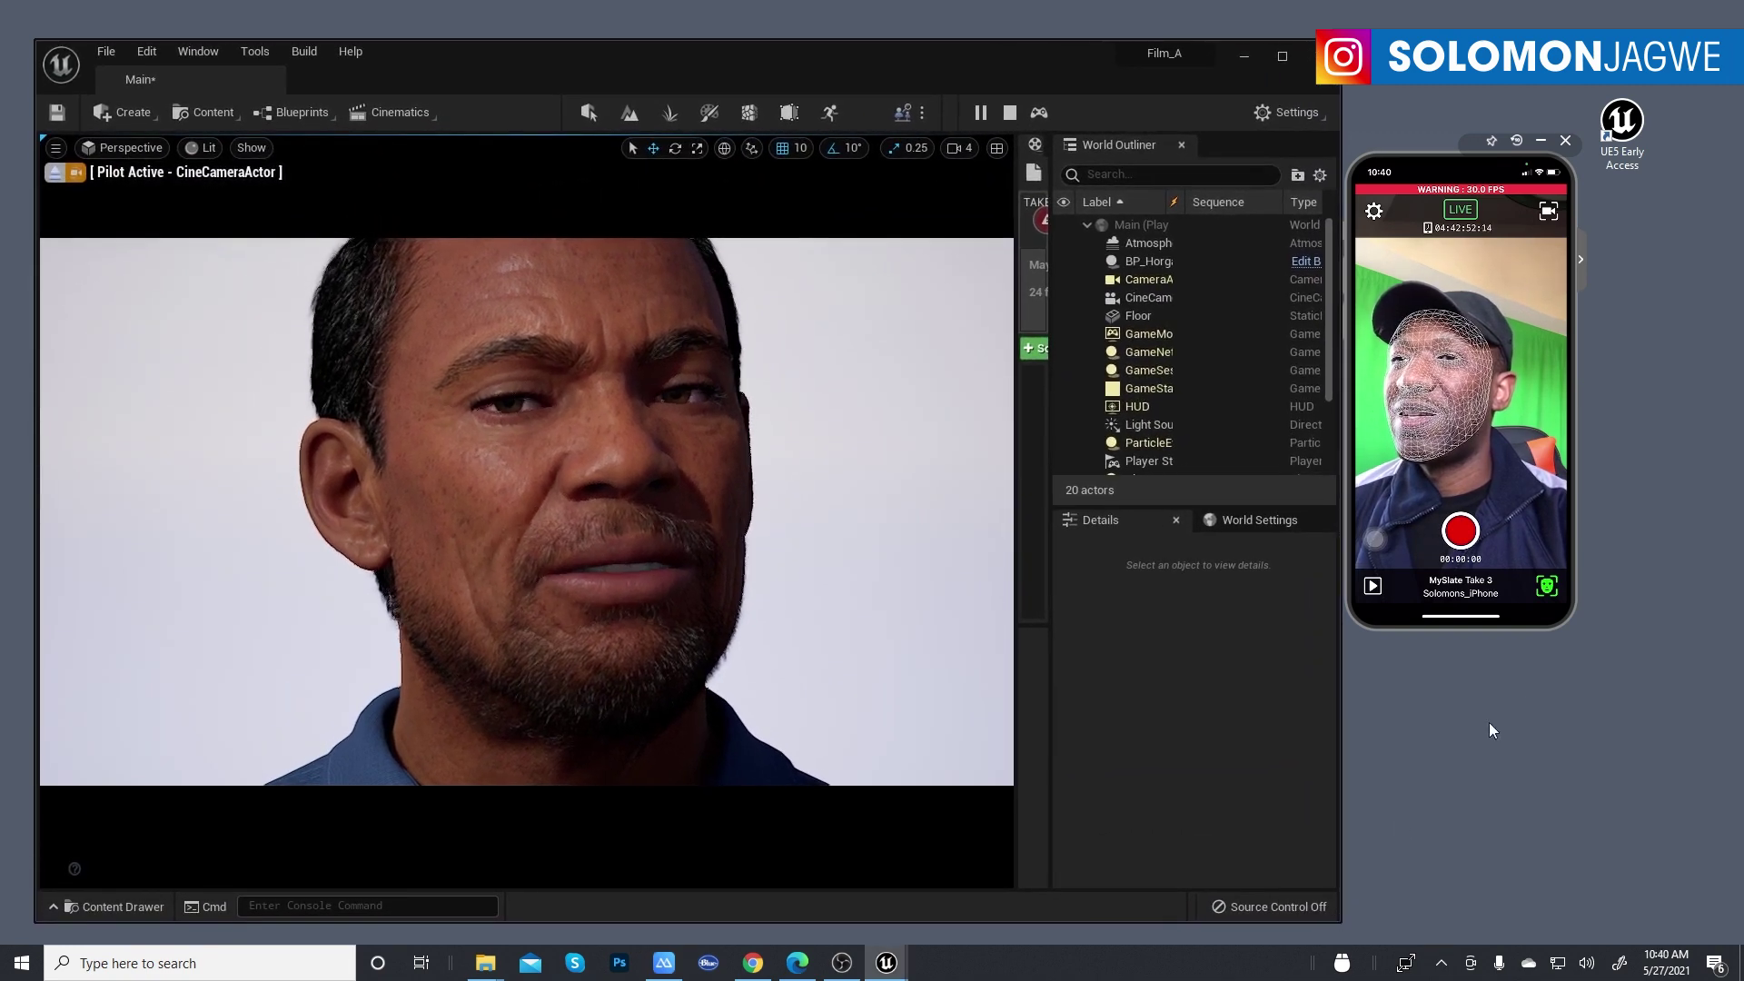
left_click_drag(1572, 626, 1651, 780)
left_click_drag(1479, 160, 1514, 227)
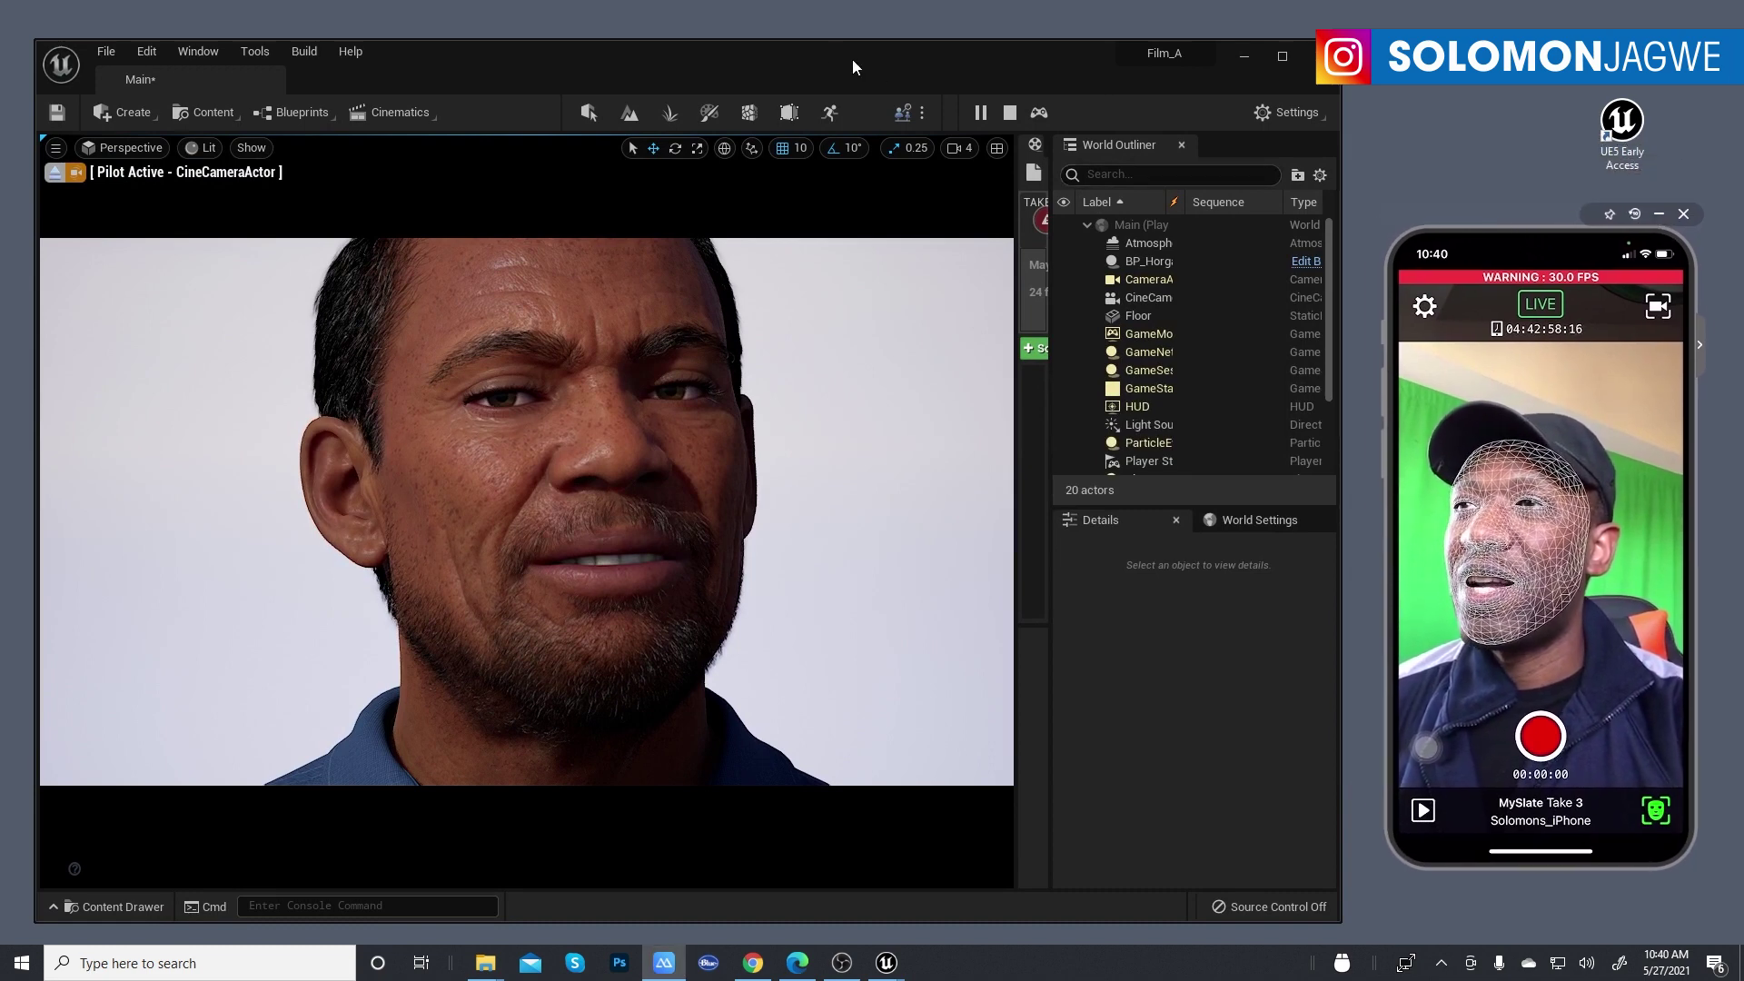